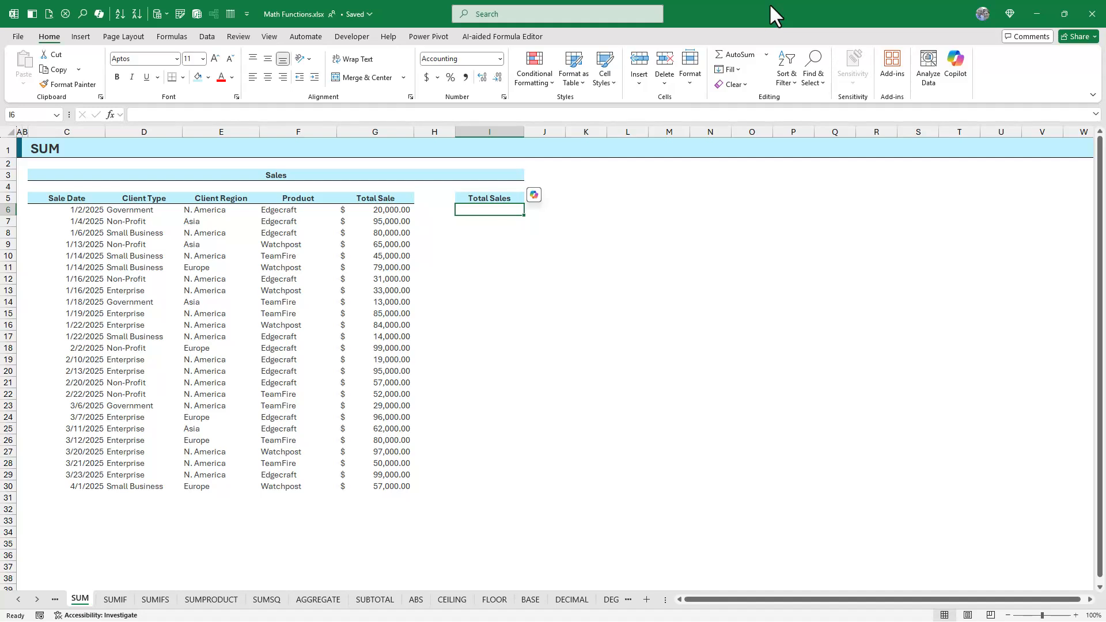
Look over the SUMIF and SUMIFS sheets, and return to the SUM sheet
{"action": "left_click", "coordinate": [115, 600]}
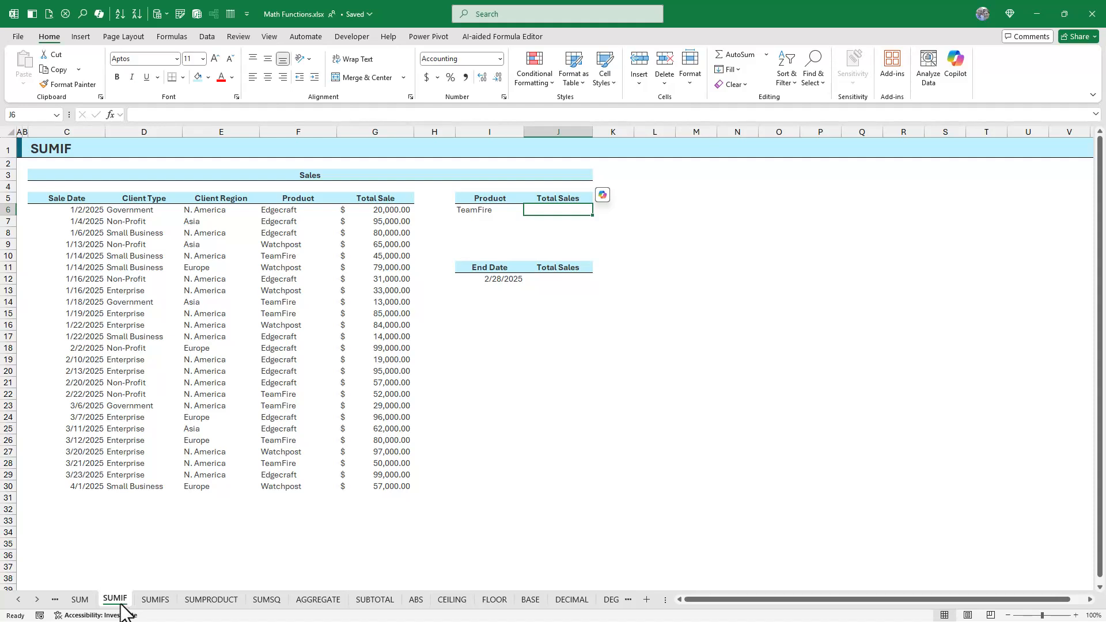
{"action": "left_click", "coordinate": [155, 600]}
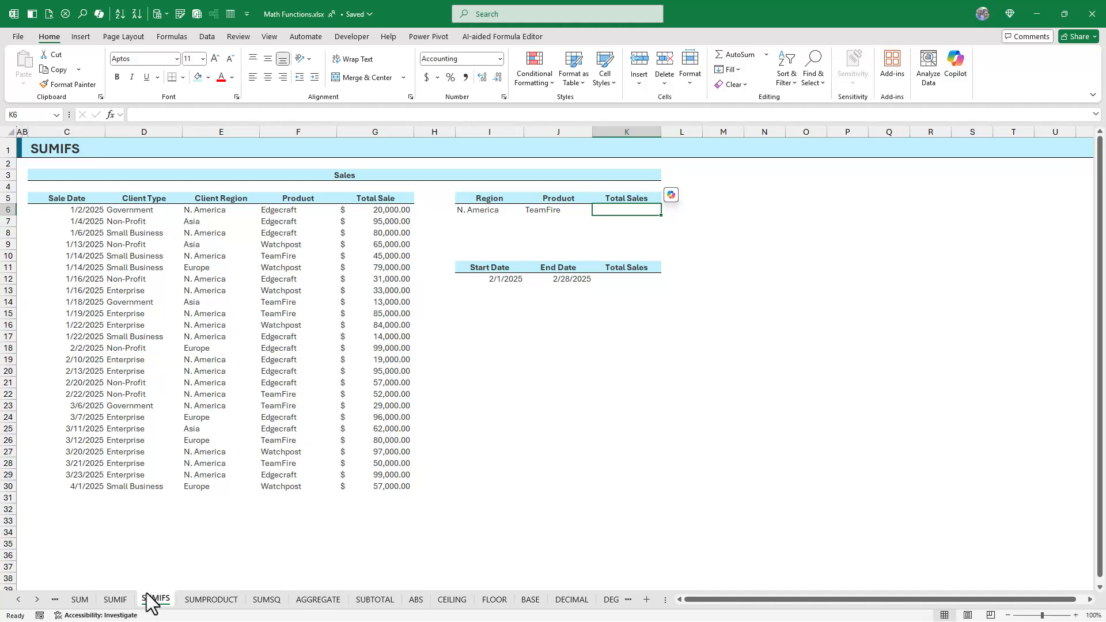
{"action": "left_click", "coordinate": [79, 600]}
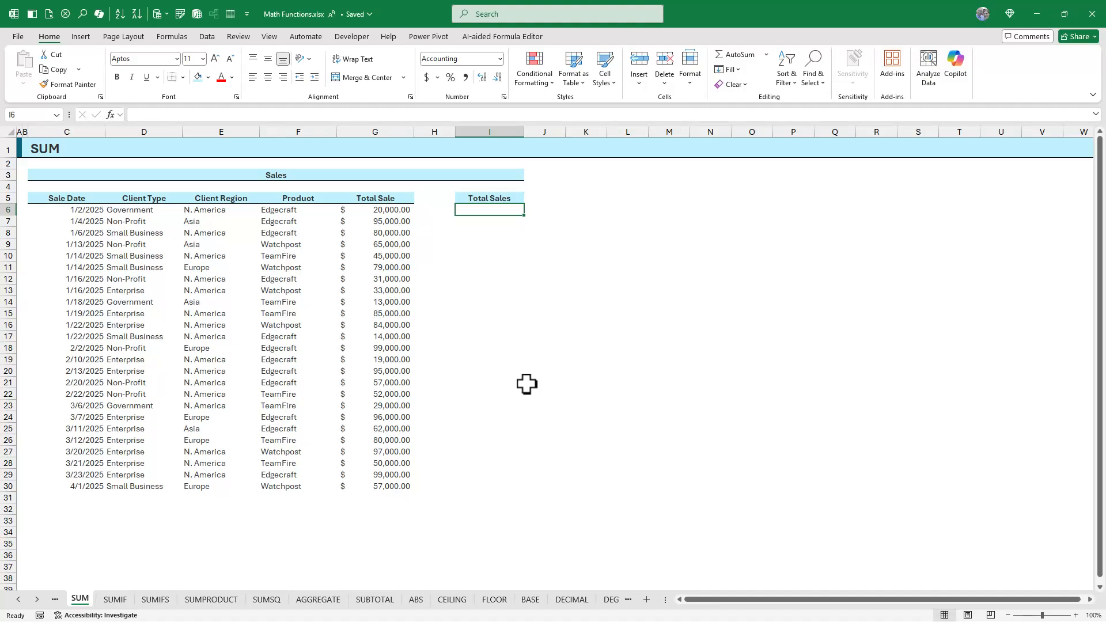
Insert the SUM function from the math and trigonometry functions into the Total Sales cell I6, keeping its arguments dialog clear of the data
{"action": "left_click", "coordinate": [171, 37]}
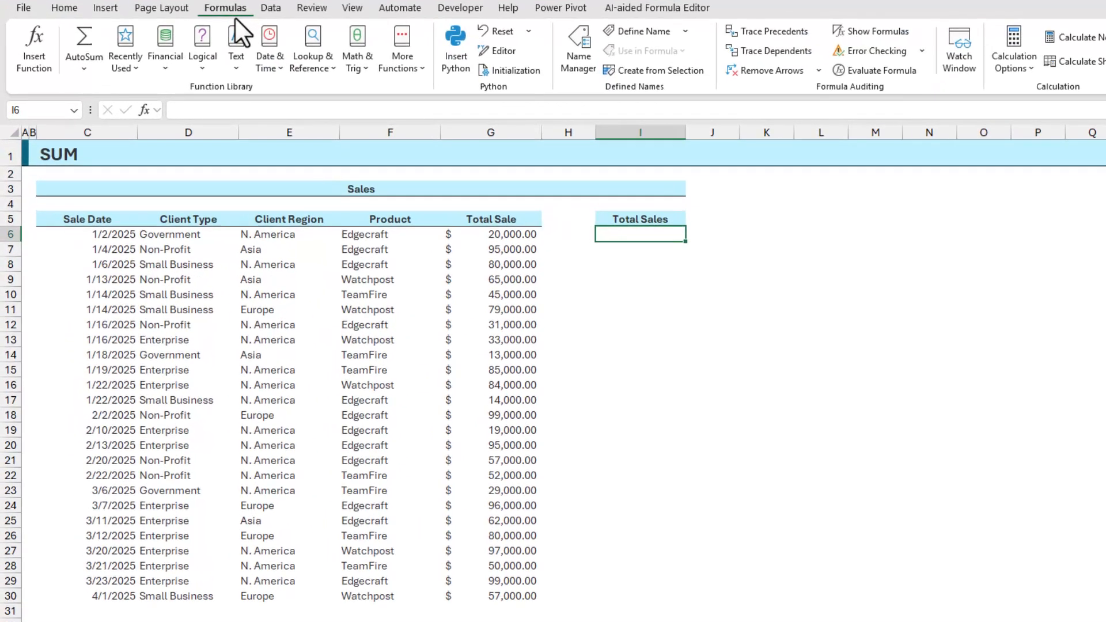
{"action": "left_click", "coordinate": [352, 68]}
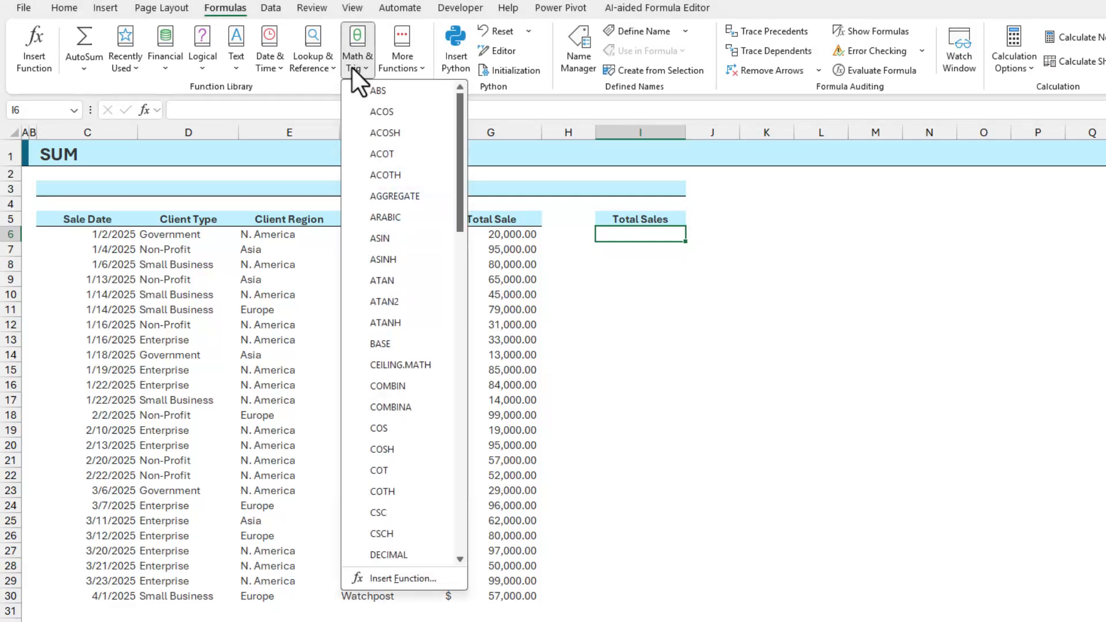
{"action": "scroll", "coordinate": [422, 248], "scroll_direction": "down", "scroll_amount": 9}
{"action": "scroll", "coordinate": [420, 251], "scroll_direction": "down", "scroll_amount": 6}
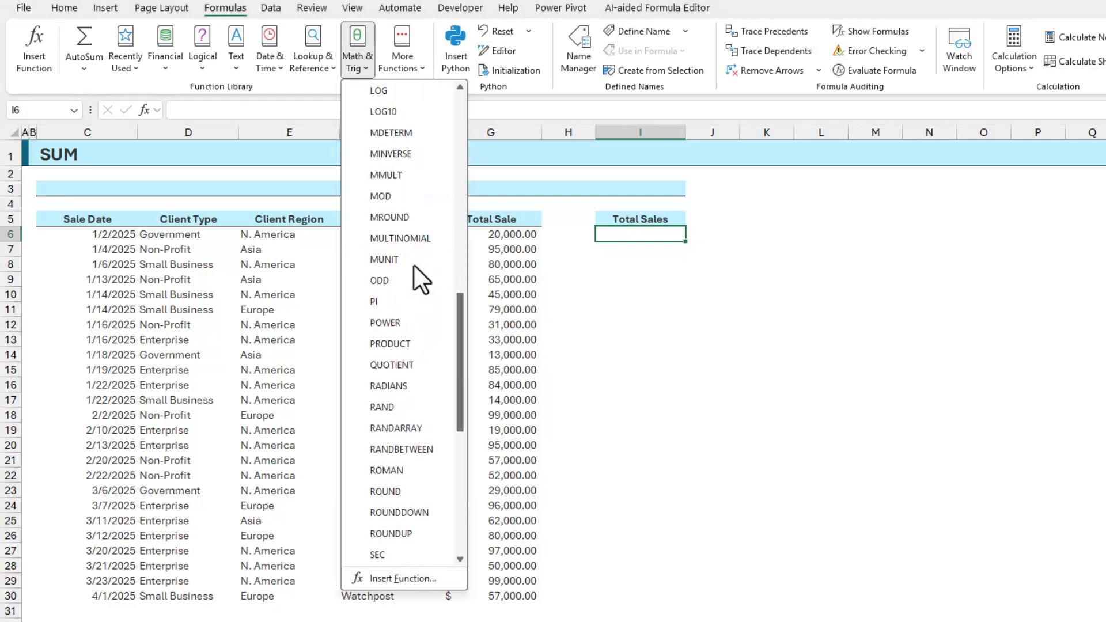
{"action": "scroll", "coordinate": [390, 372], "scroll_direction": "down", "scroll_amount": 1}
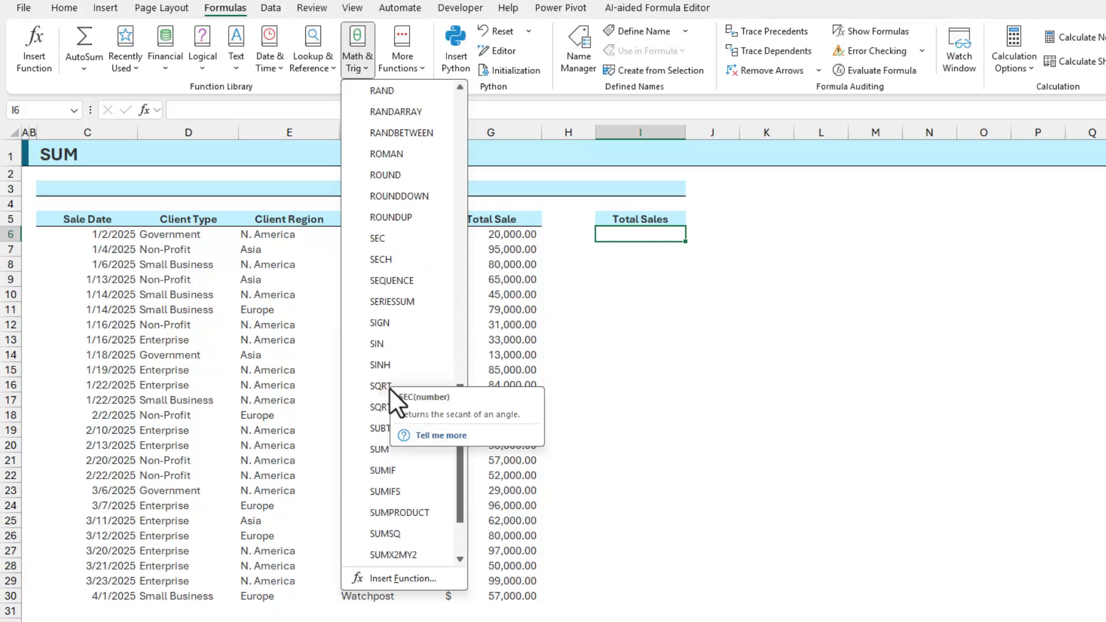
{"action": "left_click", "coordinate": [380, 455]}
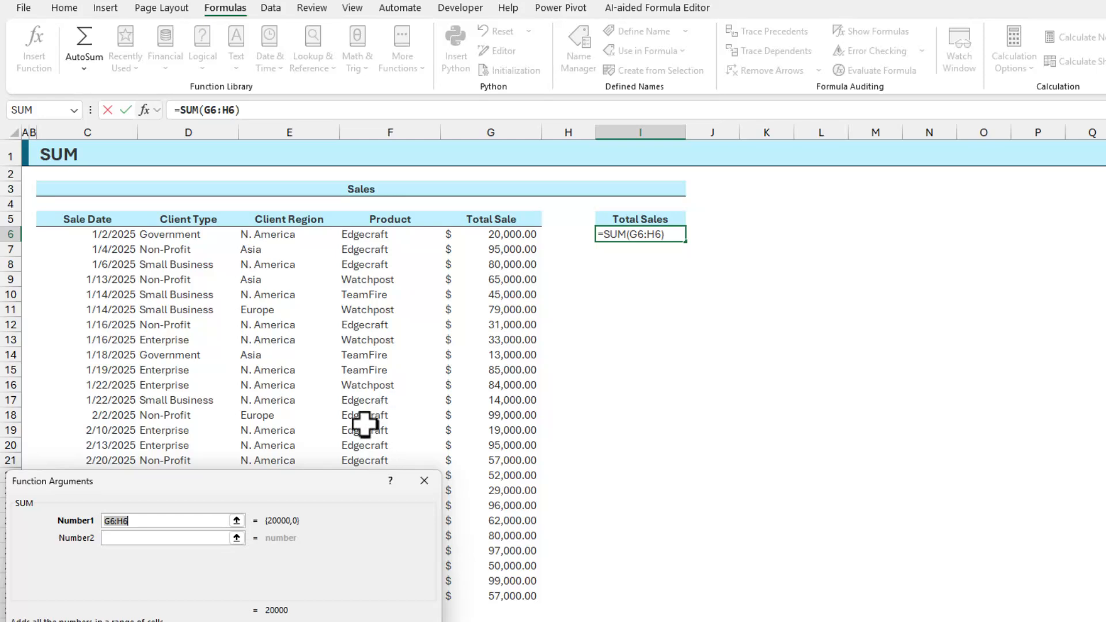
{"action": "left_click_drag", "start_coordinate": [263, 489], "coordinate": [812, 271]}
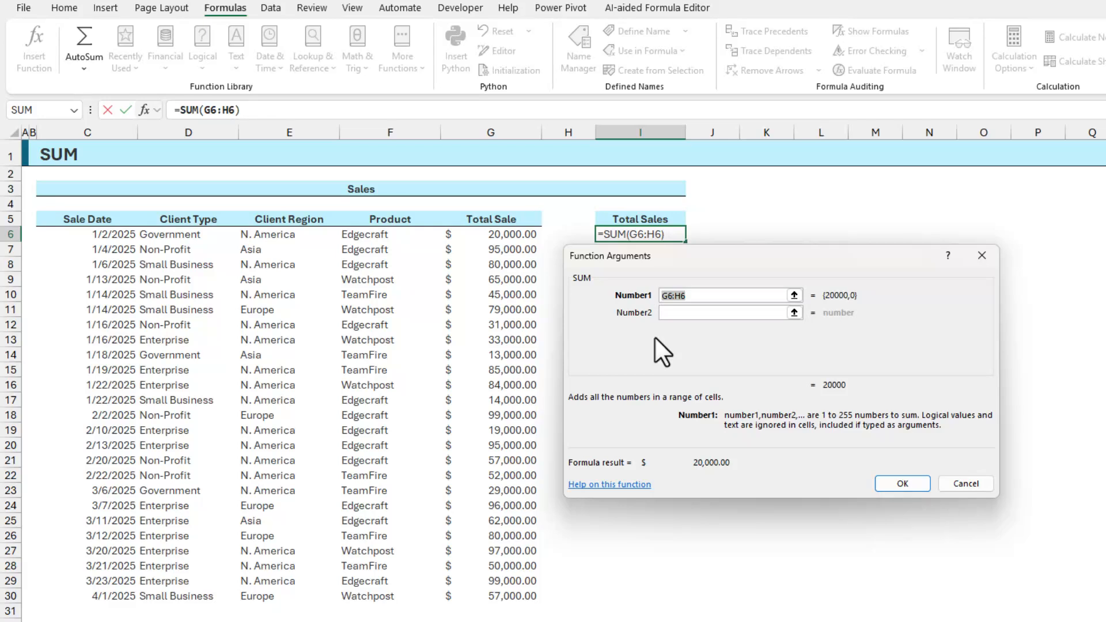
Replace the suggested first argument of the SUM function with the Total Sale range G6:G30 and accept the formula
{"action": "left_click", "coordinate": [653, 313]}
{"action": "key", "text": "BackSpace"}
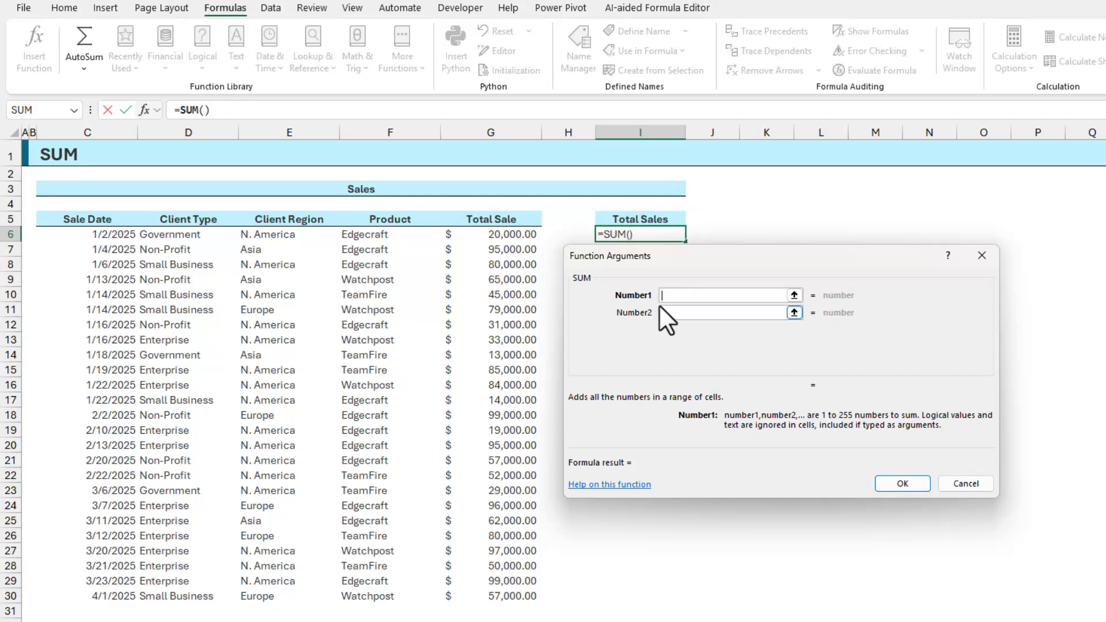
{"action": "left_click", "coordinate": [490, 235]}
{"action": "left_click_drag", "start_coordinate": [490, 236], "coordinate": [500, 601]}
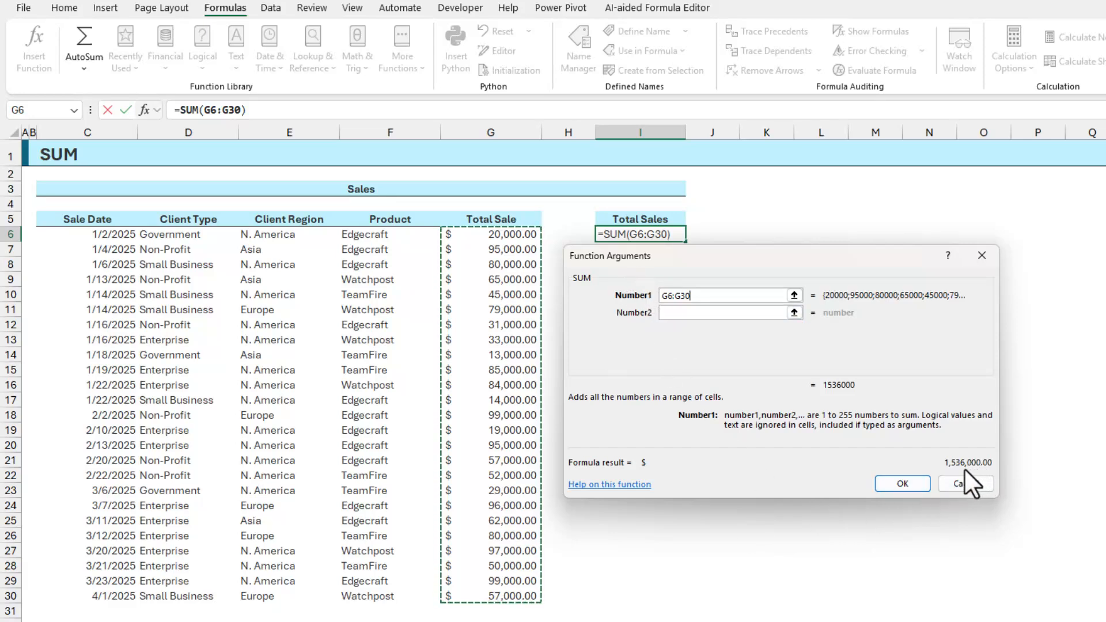
{"action": "left_click", "coordinate": [903, 488]}
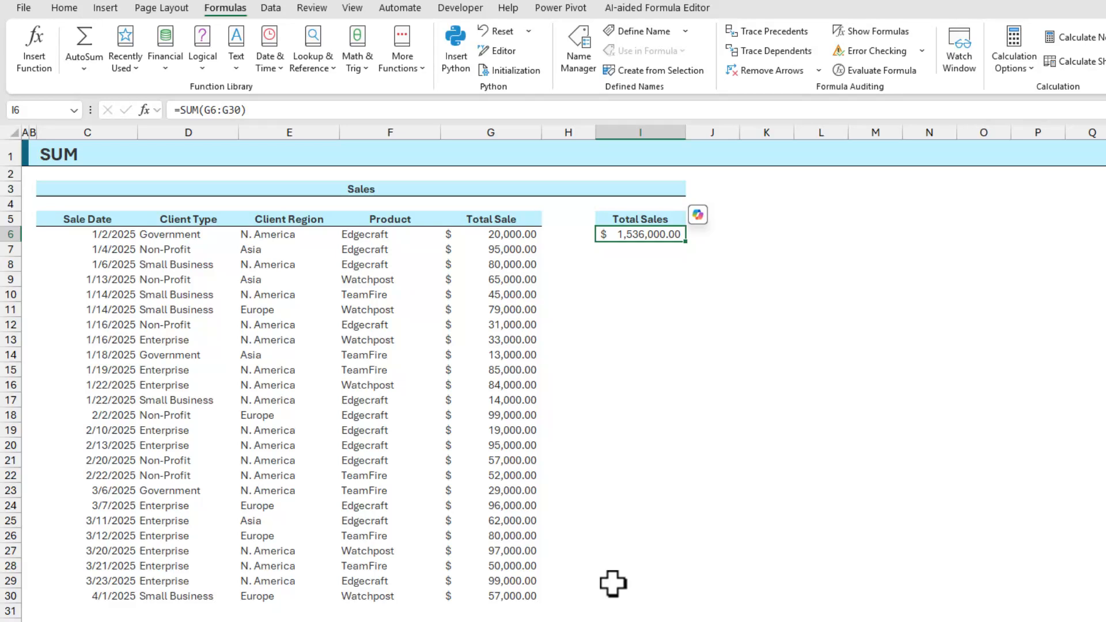
Add a new sale amount of 67000 in G31, directly below the last Total Sale value
{"action": "left_click", "coordinate": [537, 609]}
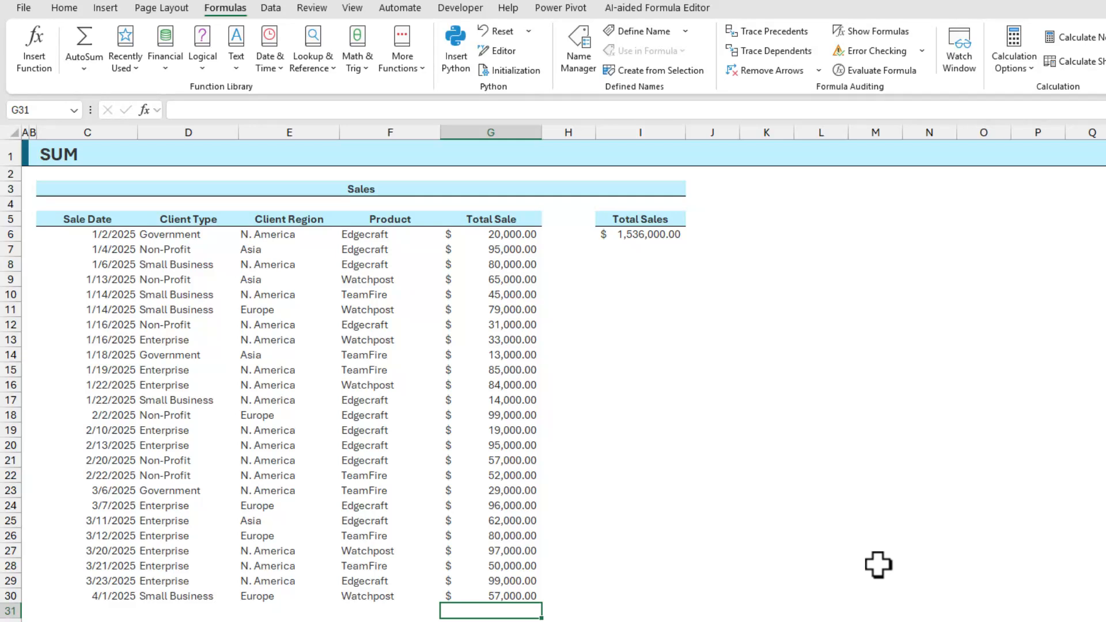
{"action": "type", "text": "67000"}
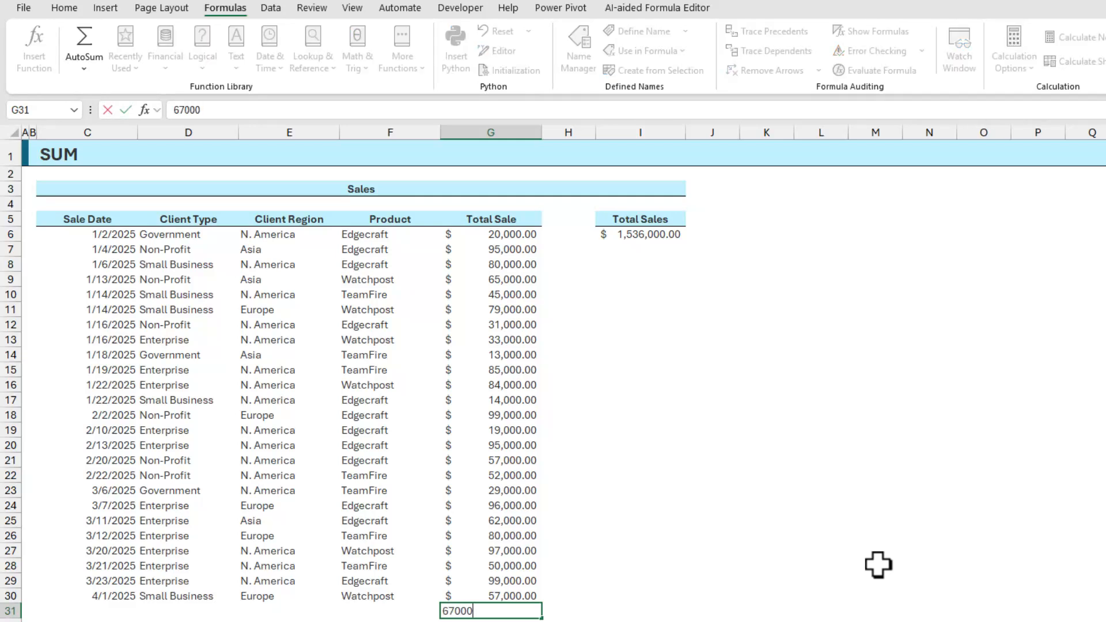
{"action": "key", "text": "Return"}
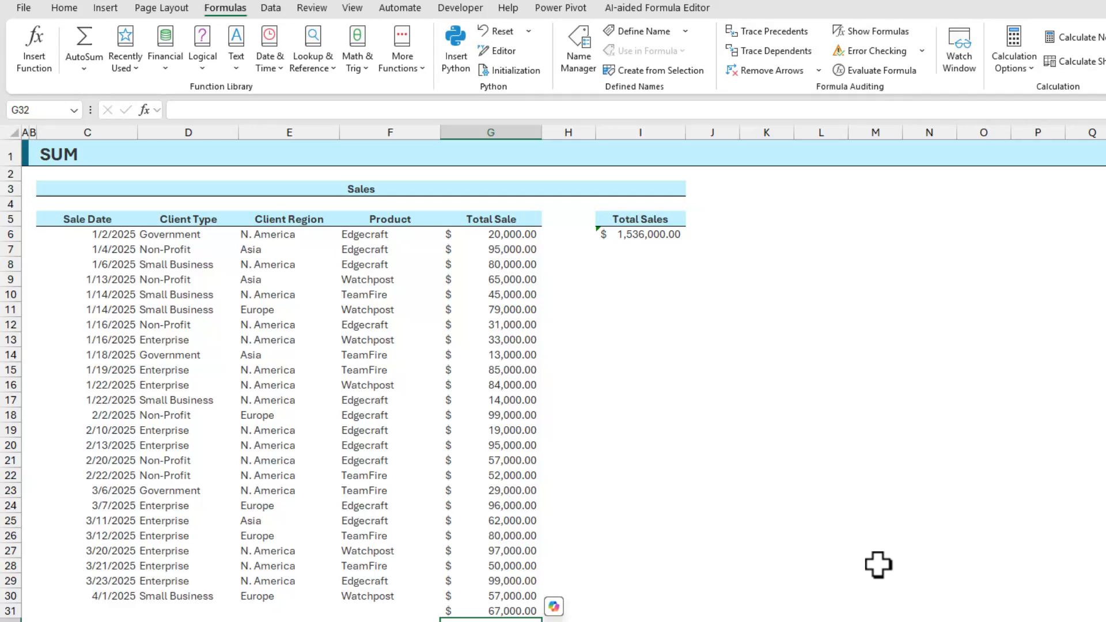
Examine the error-checking warning on the Total Sales formula in I6
{"action": "left_click", "coordinate": [662, 236]}
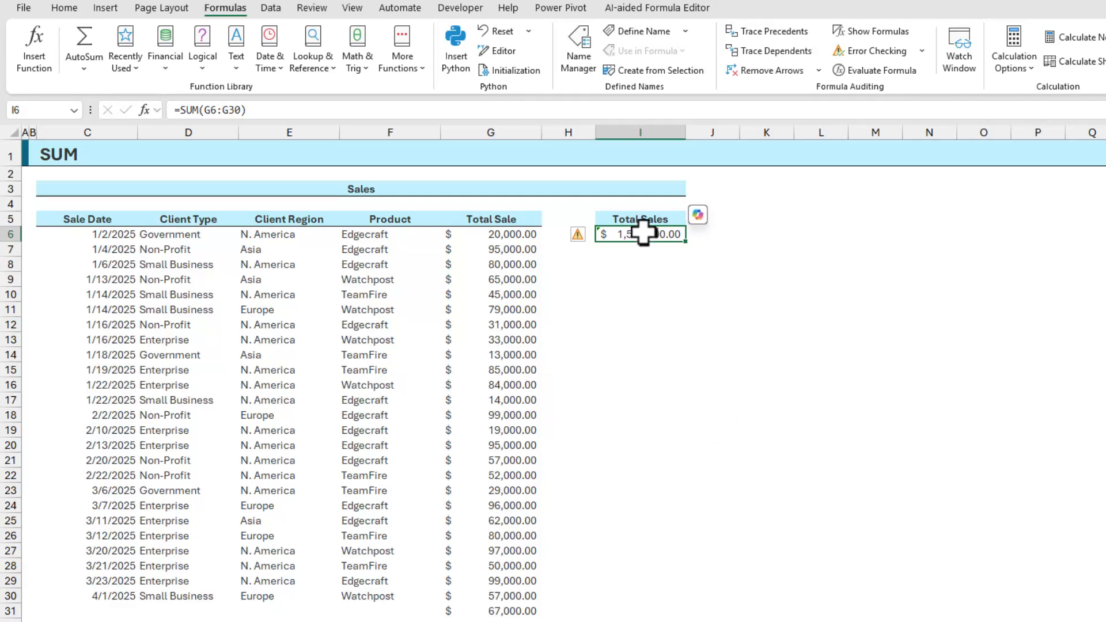
{"action": "left_click", "coordinate": [587, 234]}
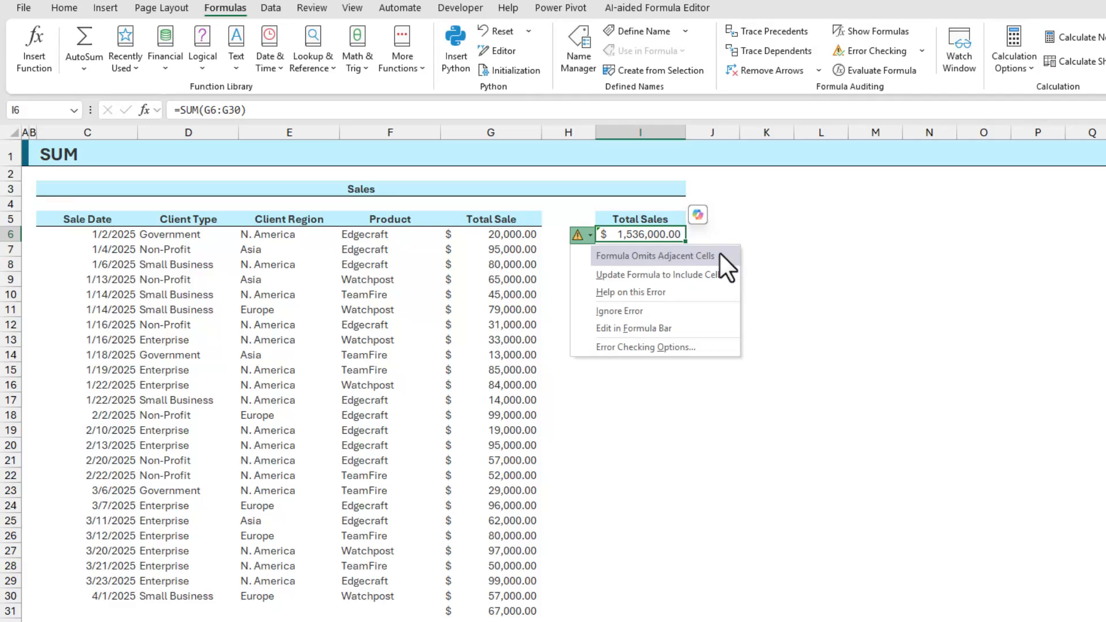
{"action": "left_click", "coordinate": [667, 231]}
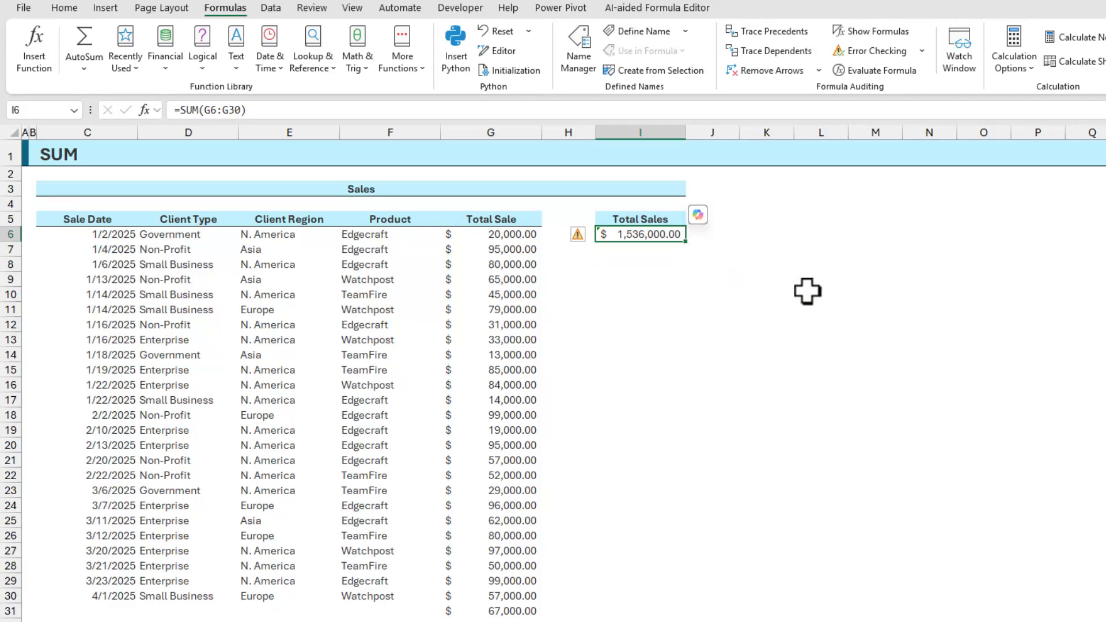
Clear the Total Sales formula from I6 and the added sale amount from G31
{"action": "key", "text": "Delete"}
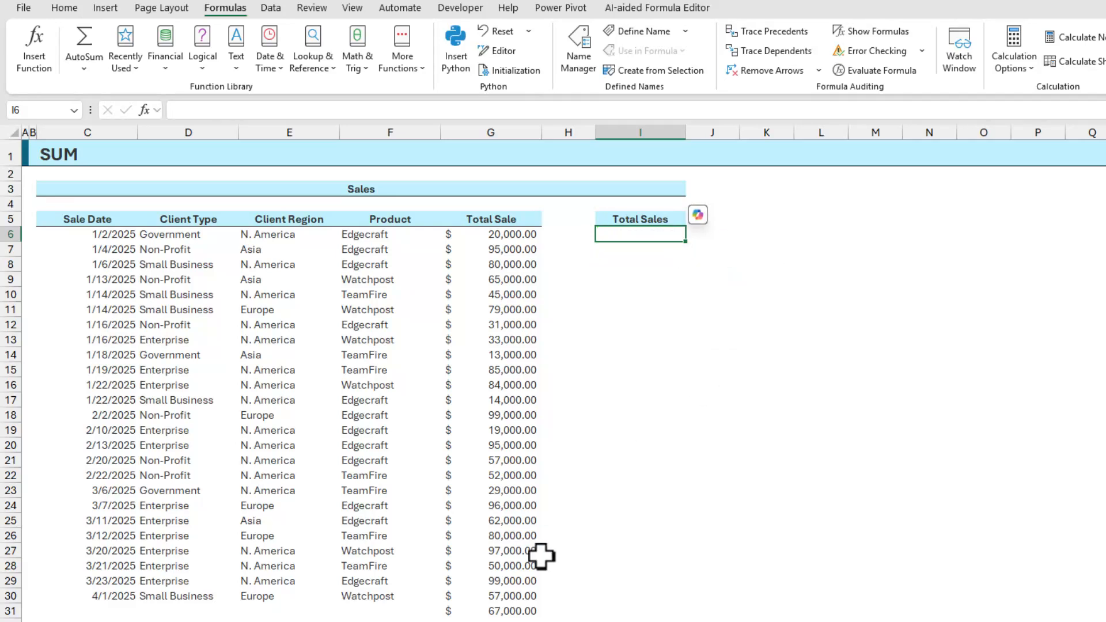
{"action": "left_click", "coordinate": [507, 609]}
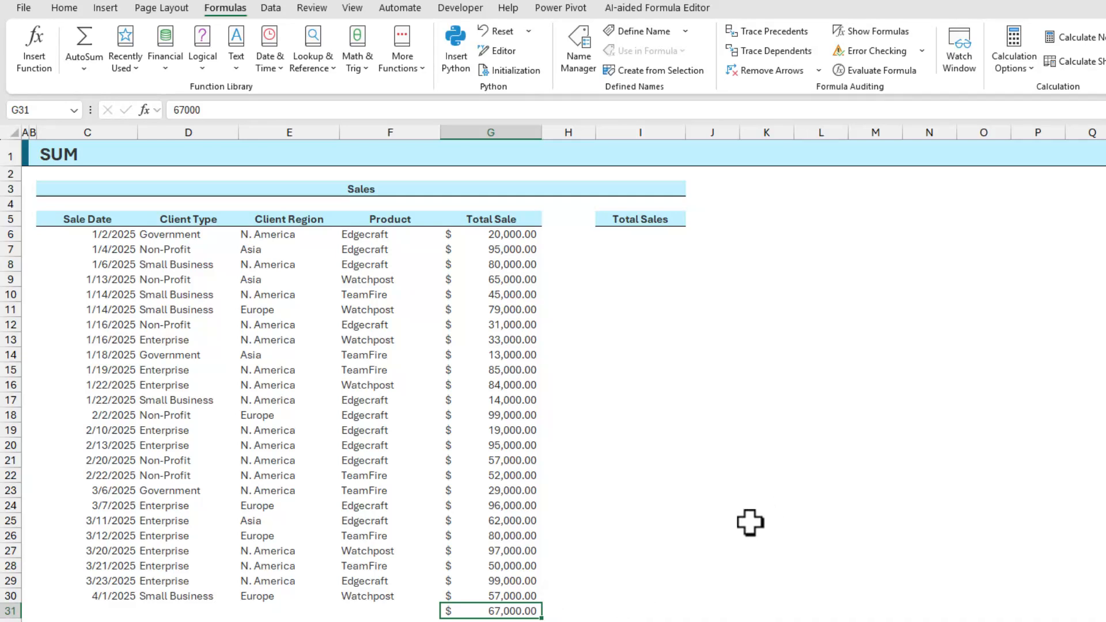
{"action": "key", "text": "Delete"}
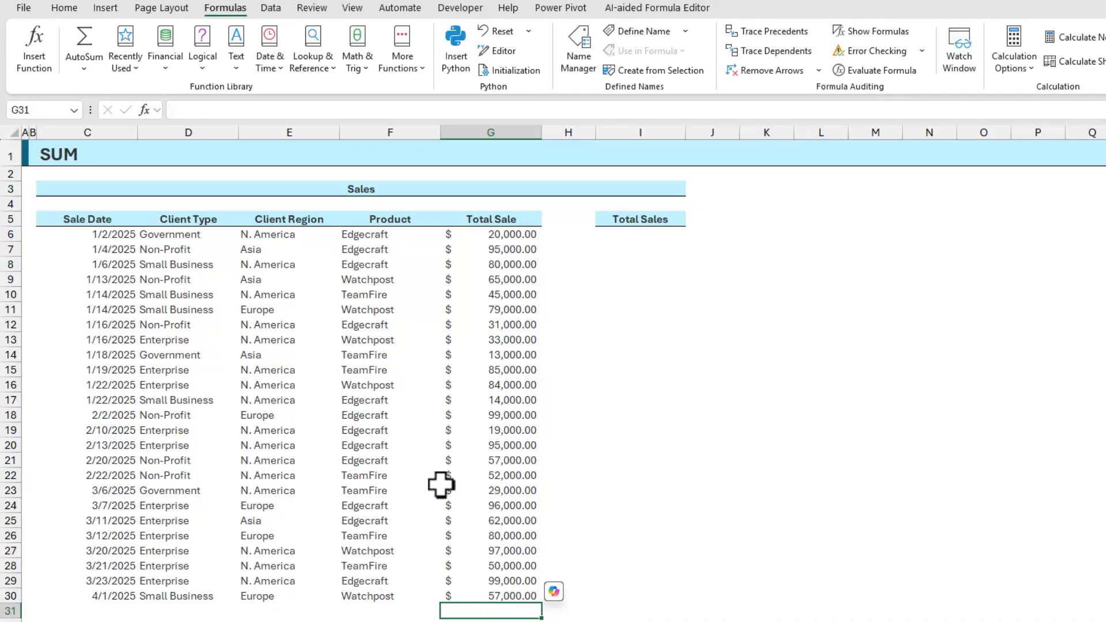
Convert the sales data in C5:G30 into a table with headers
{"action": "left_click", "coordinate": [265, 267]}
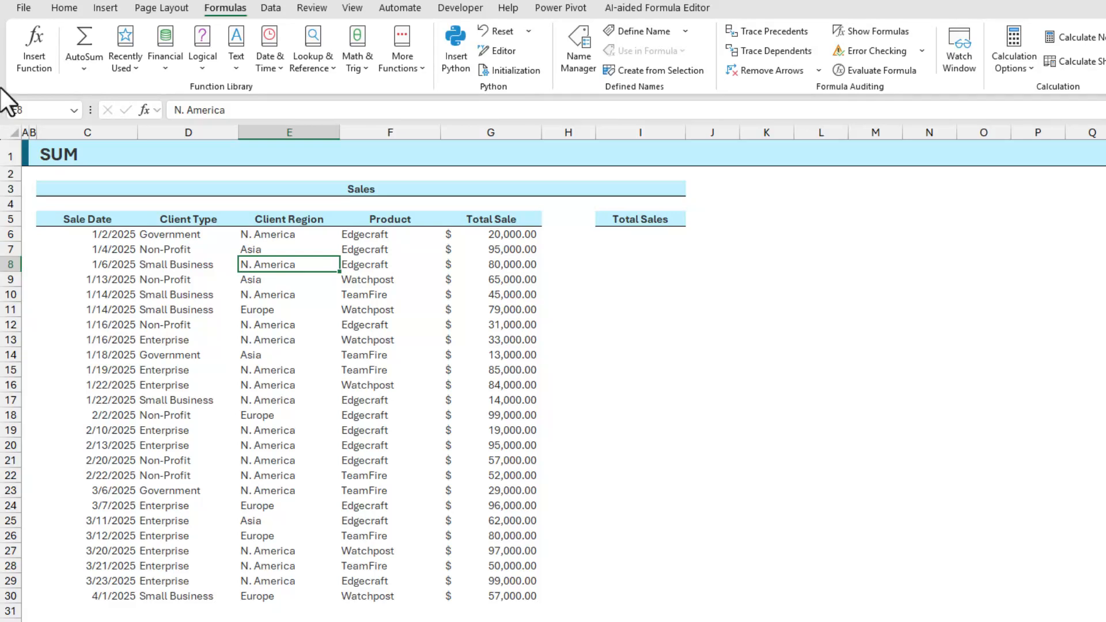
{"action": "left_click", "coordinate": [106, 11]}
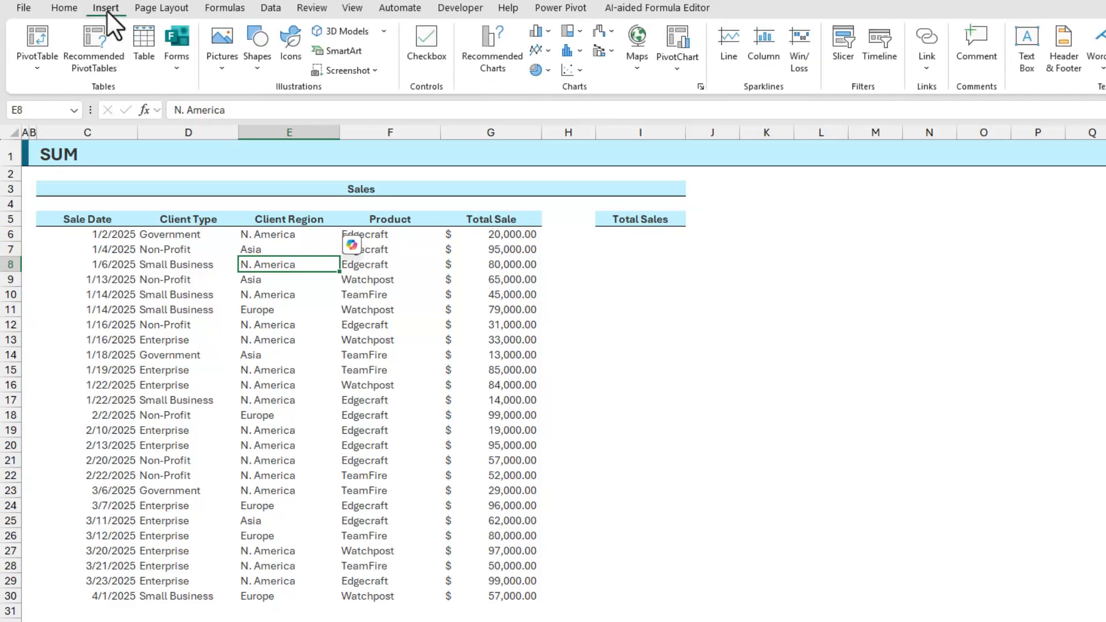
{"action": "left_click", "coordinate": [141, 60]}
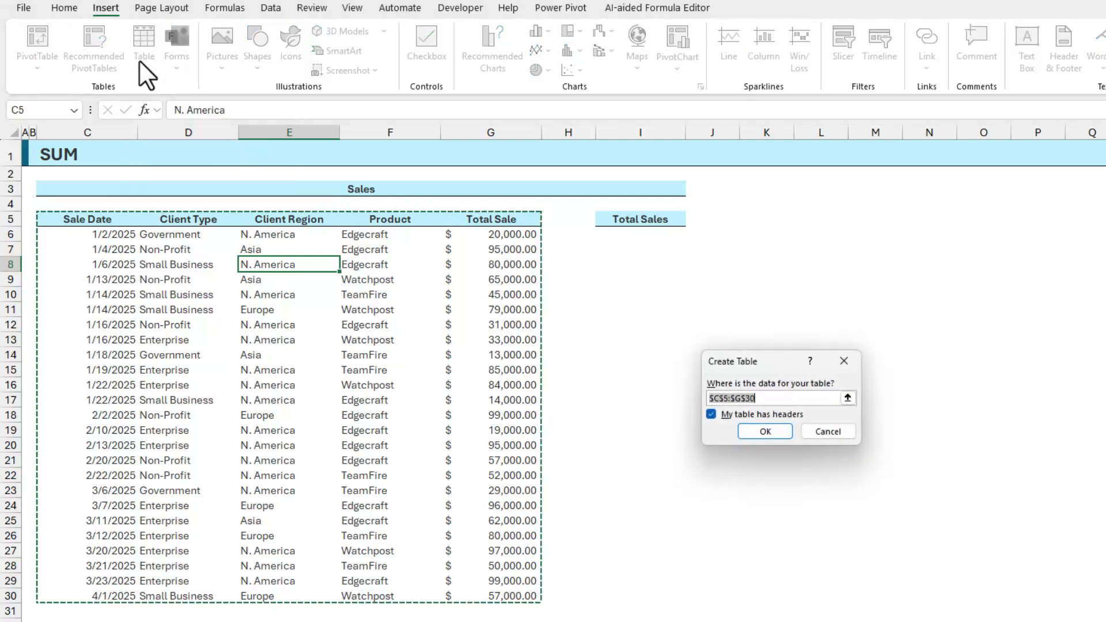
{"action": "left_click", "coordinate": [768, 429]}
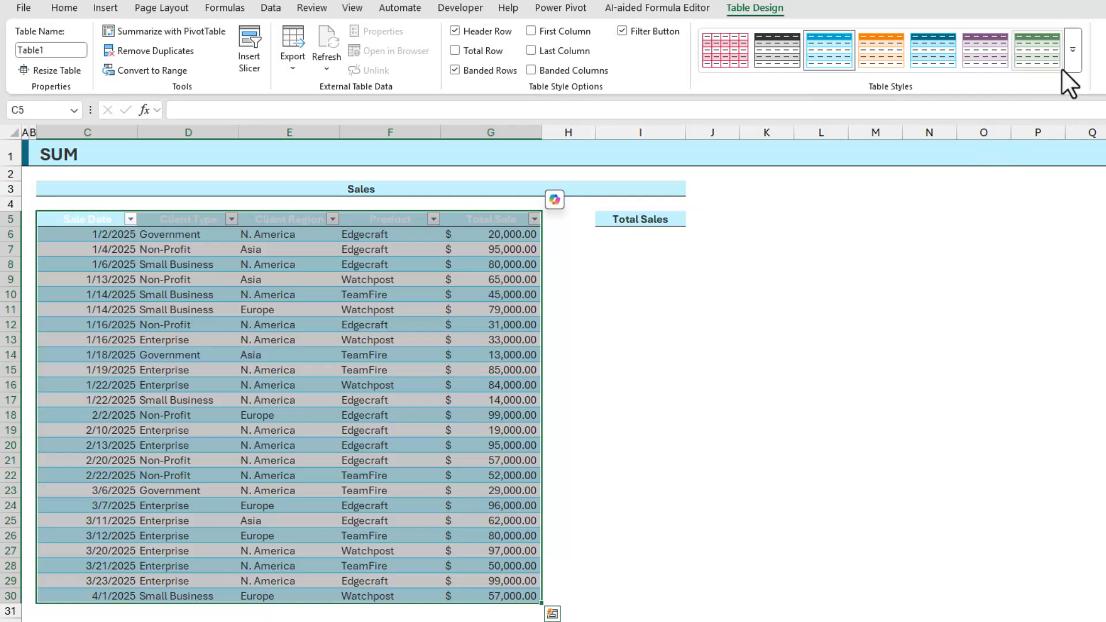
Apply the None table style to the sales table so it keeps only its original cell formatting
{"action": "left_click", "coordinate": [1075, 61]}
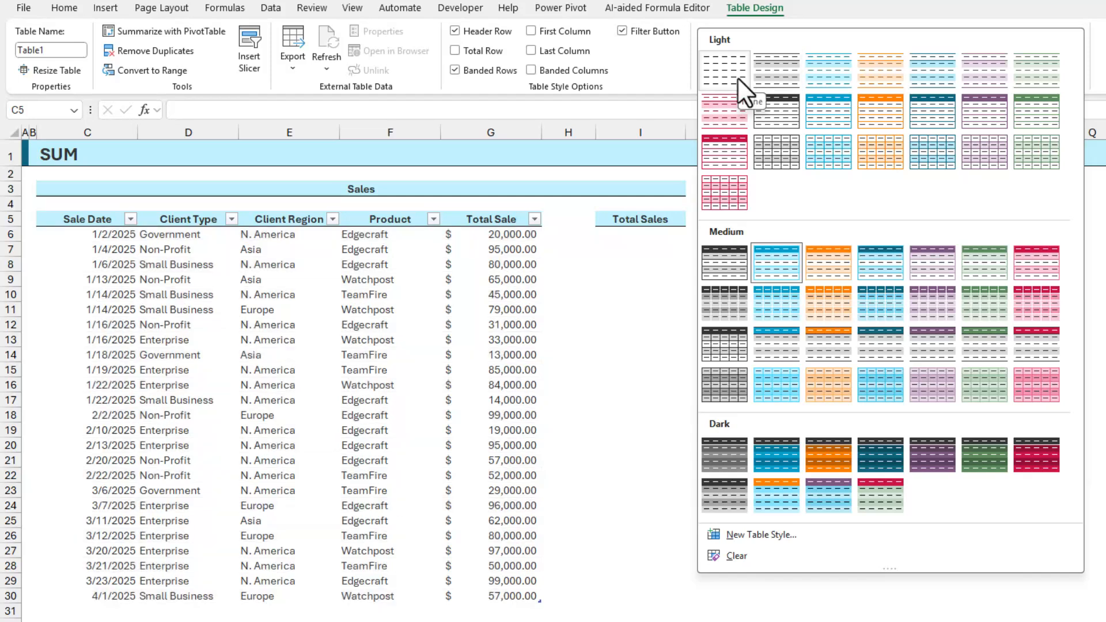
{"action": "left_click", "coordinate": [737, 78]}
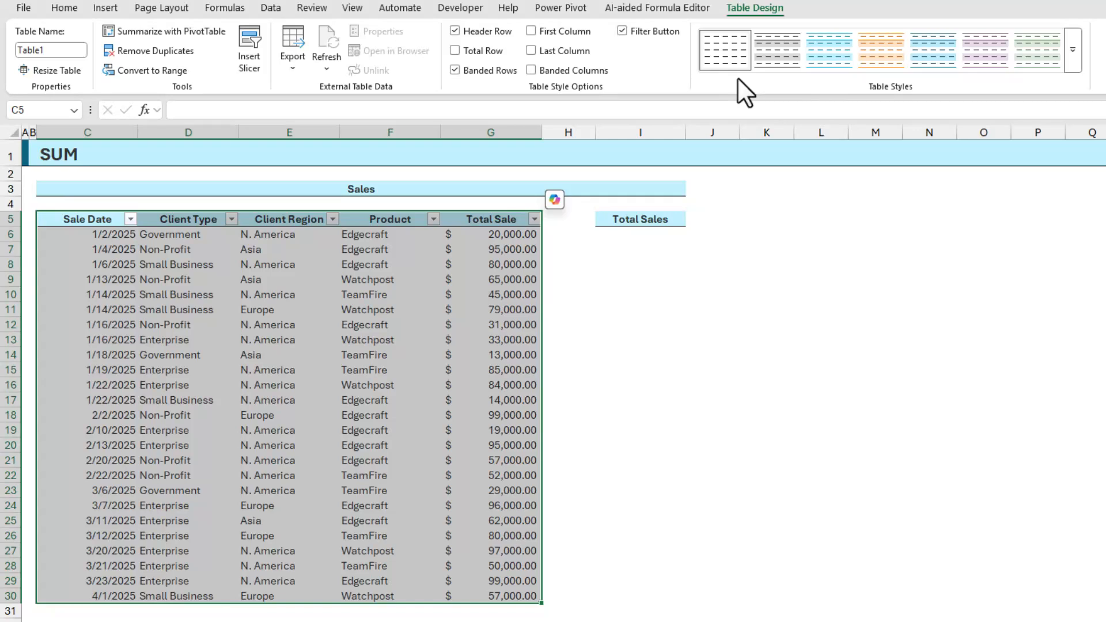
{"action": "left_click", "coordinate": [627, 398]}
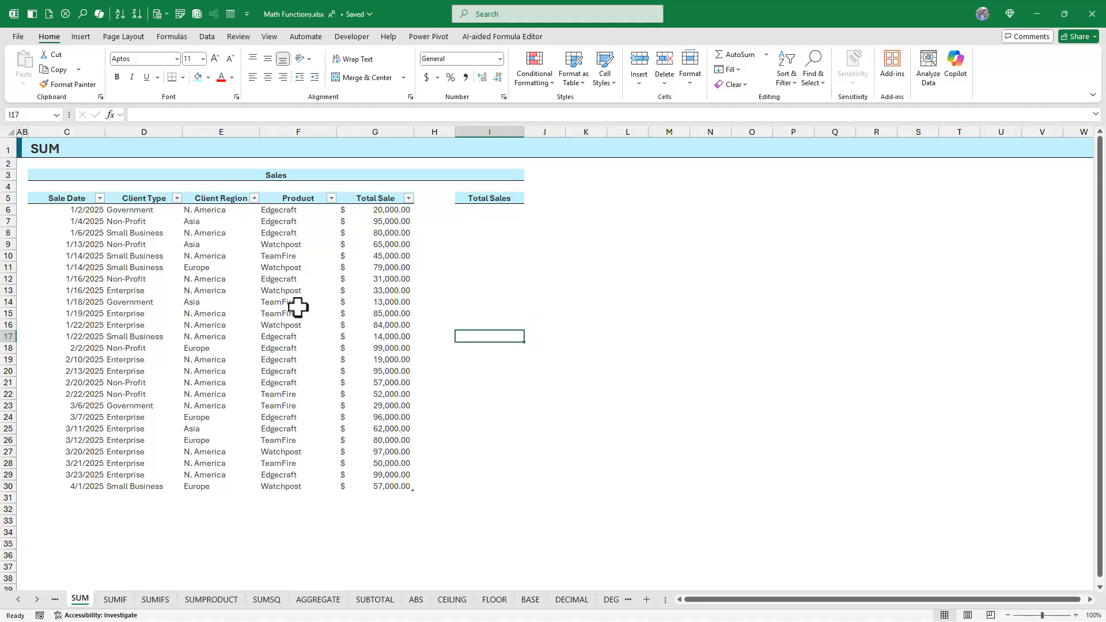
Rename the sales table to tblSalesSUM
{"action": "left_click", "coordinate": [190, 283]}
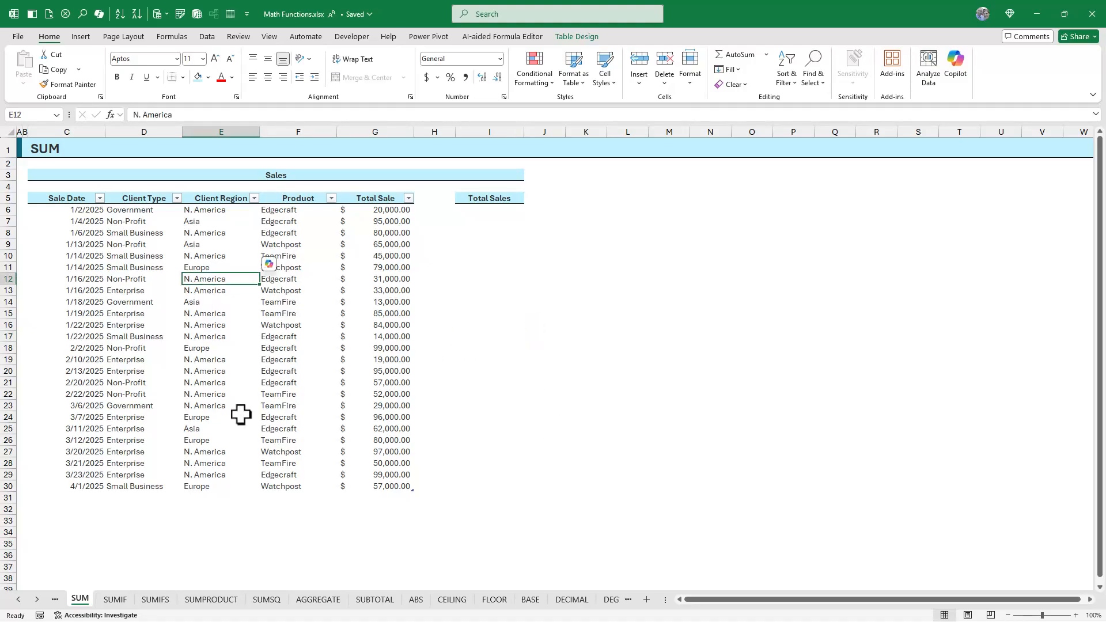
{"action": "left_click", "coordinate": [577, 37]}
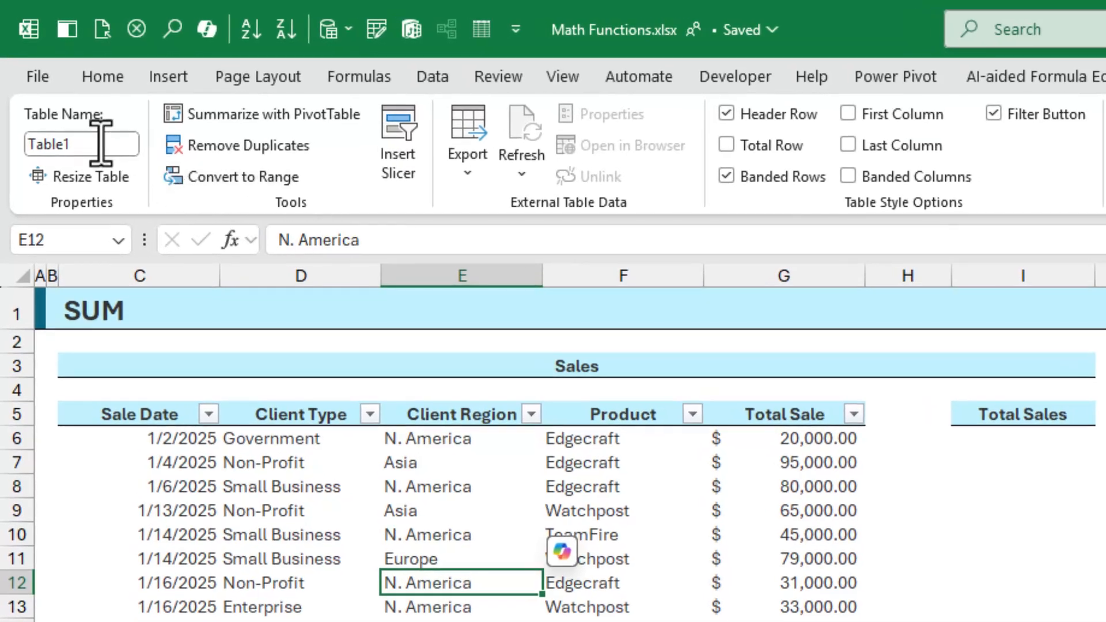
{"action": "left_click", "coordinate": [57, 86]}
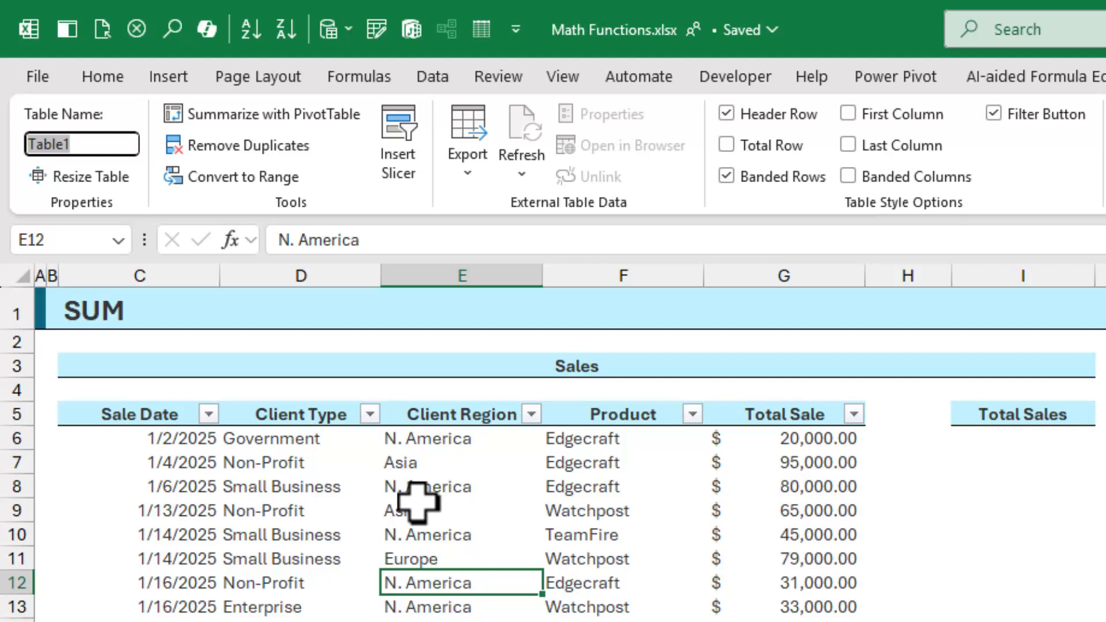
{"action": "type", "text": "tblSalesSU"}
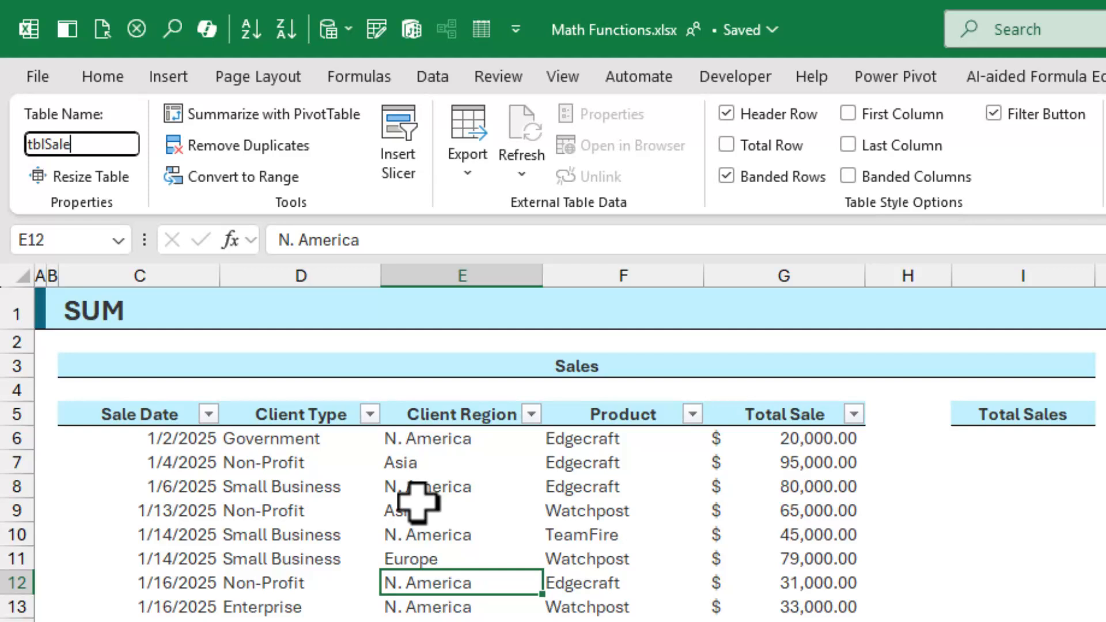
{"action": "type", "text": "M"}
{"action": "key", "text": "Return"}
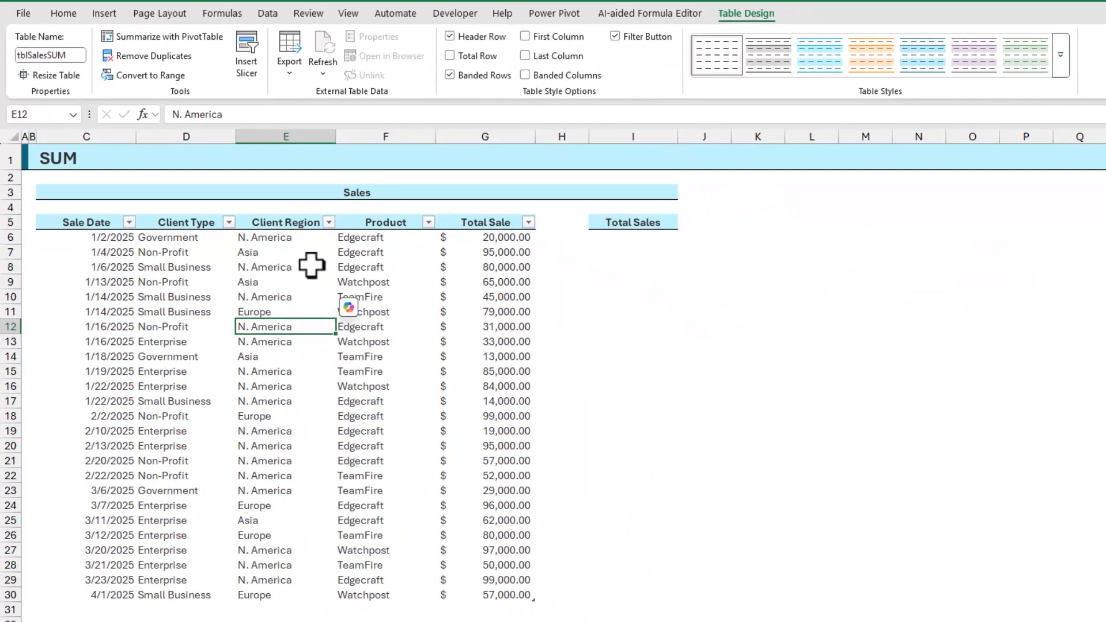
Insert a SUM function in I6 that totals the Total Sale column of the tblSalesSUM table
{"action": "left_click", "coordinate": [631, 237]}
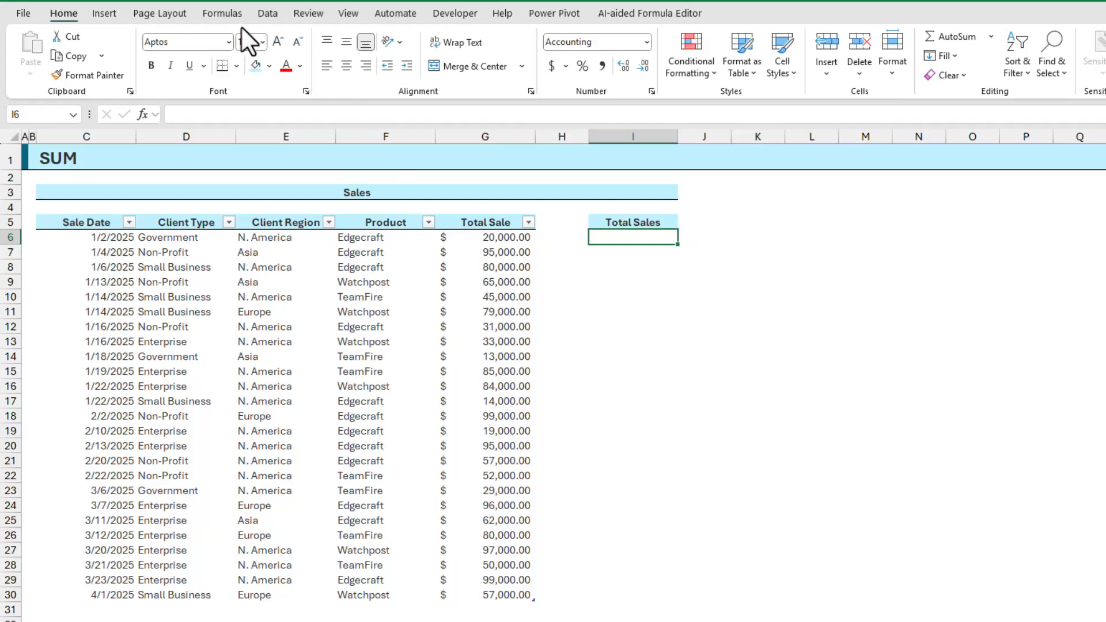
{"action": "left_click", "coordinate": [234, 12]}
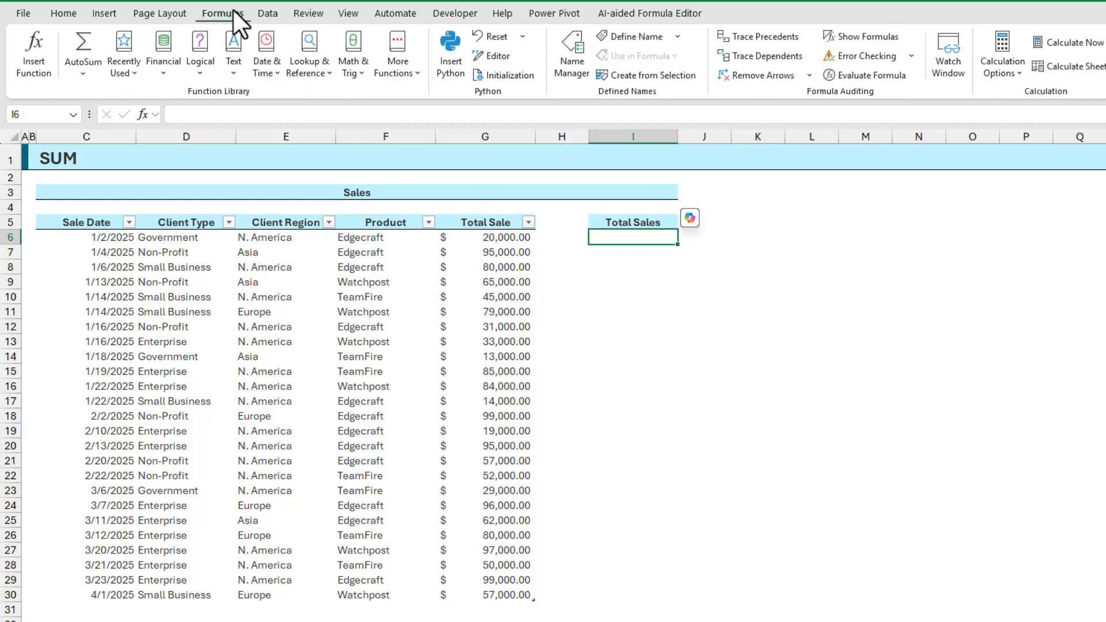
{"action": "left_click", "coordinate": [353, 74]}
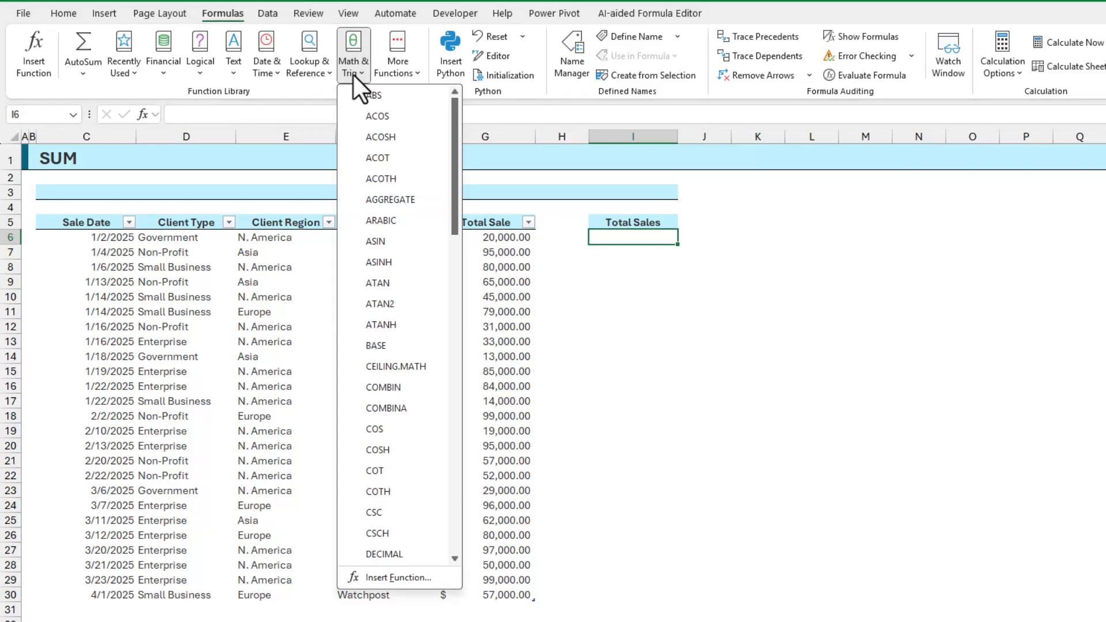
{"action": "scroll", "coordinate": [389, 251], "scroll_direction": "down", "scroll_amount": 12}
{"action": "scroll", "coordinate": [393, 260], "scroll_direction": "down", "scroll_amount": 2}
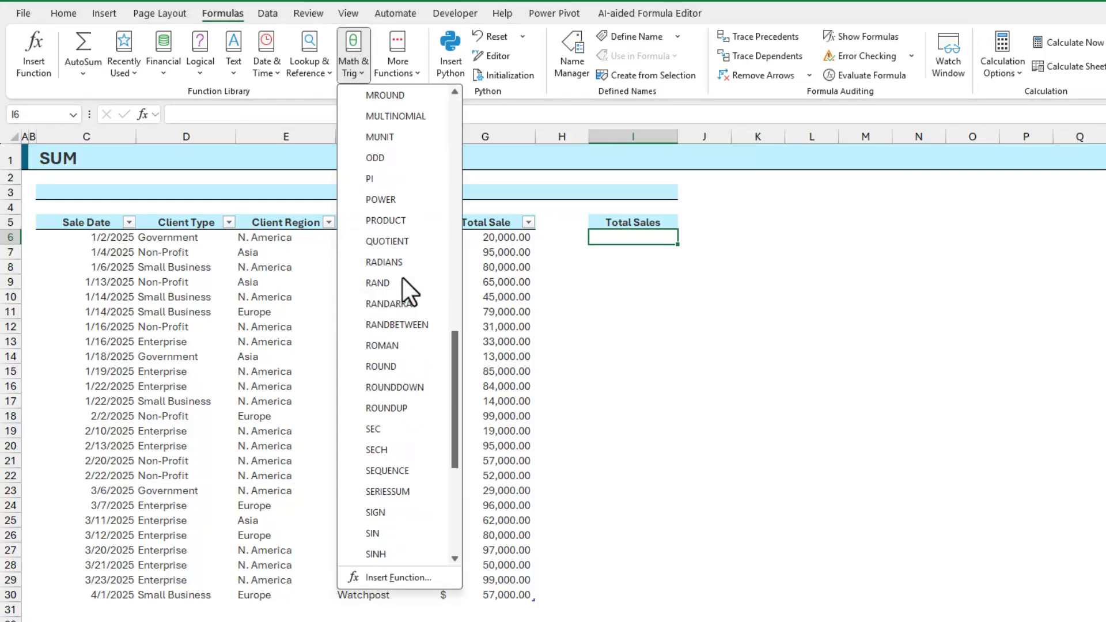
{"action": "scroll", "coordinate": [380, 507], "scroll_direction": "down", "scroll_amount": 2}
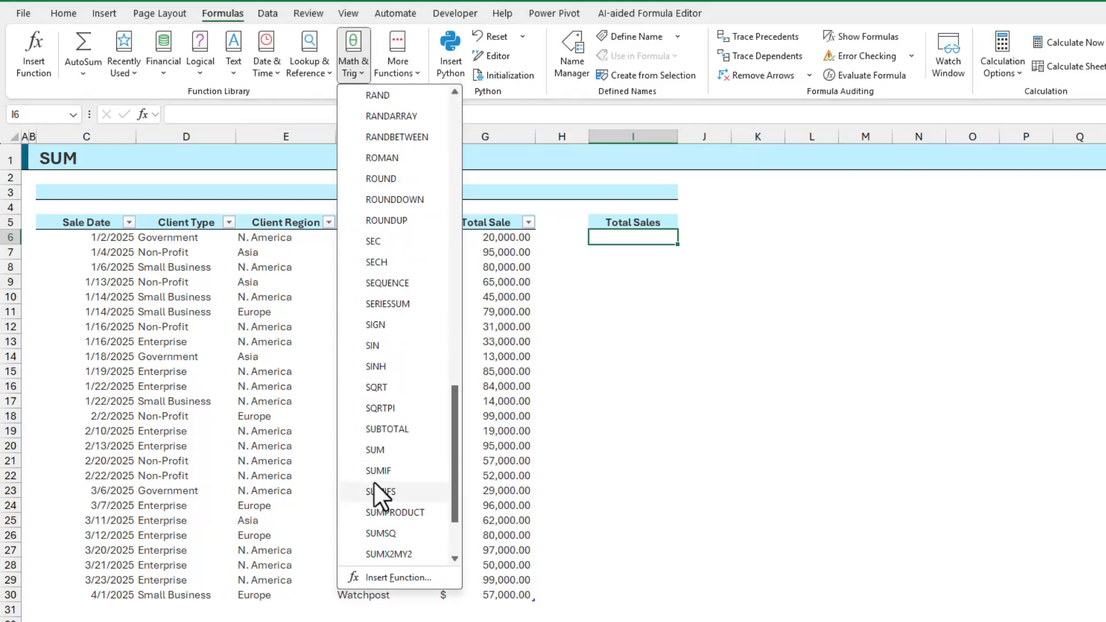
{"action": "left_click", "coordinate": [402, 454]}
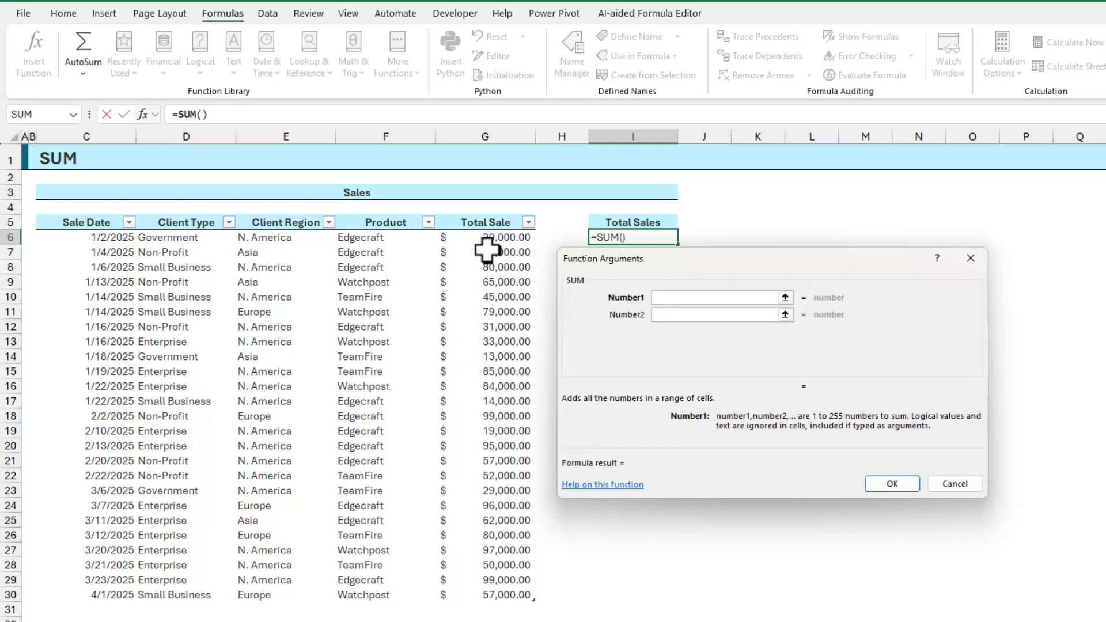
{"action": "left_click_drag", "start_coordinate": [486, 238], "coordinate": [491, 587]}
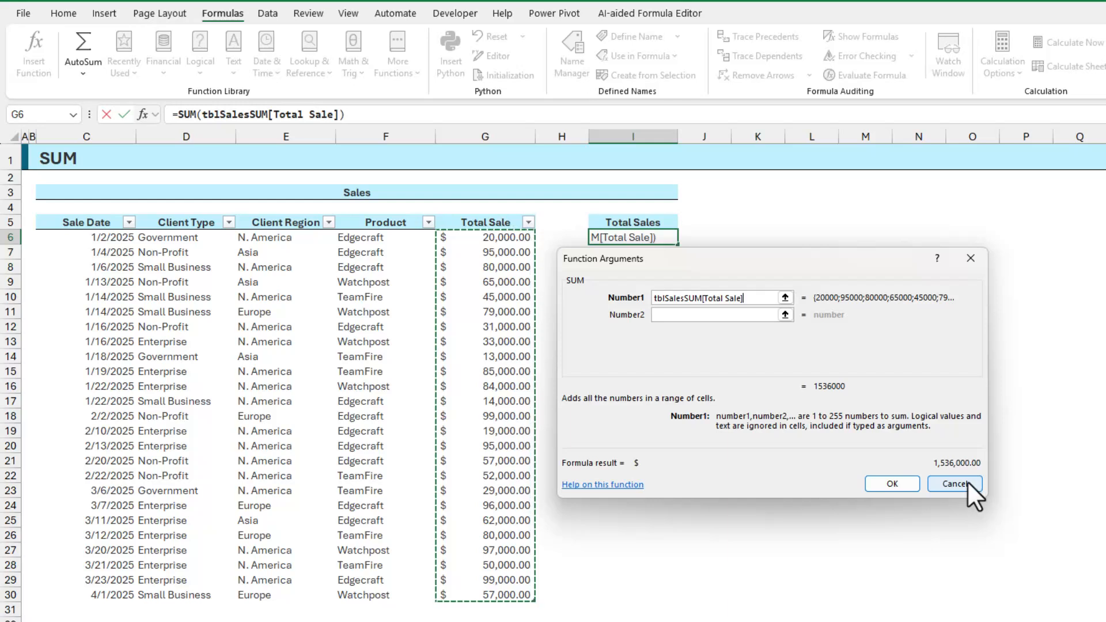
{"action": "left_click", "coordinate": [891, 483]}
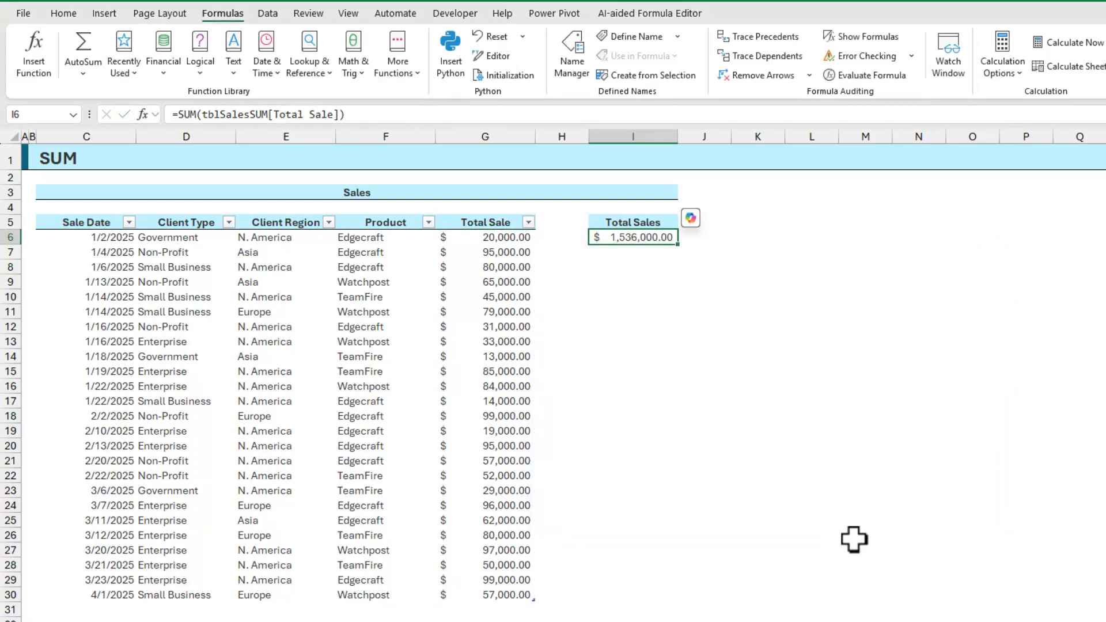
Add a sale amount of 67,000 in G31 directly below the table's last row and check the Total Sales cell I6
{"action": "left_click", "coordinate": [506, 609]}
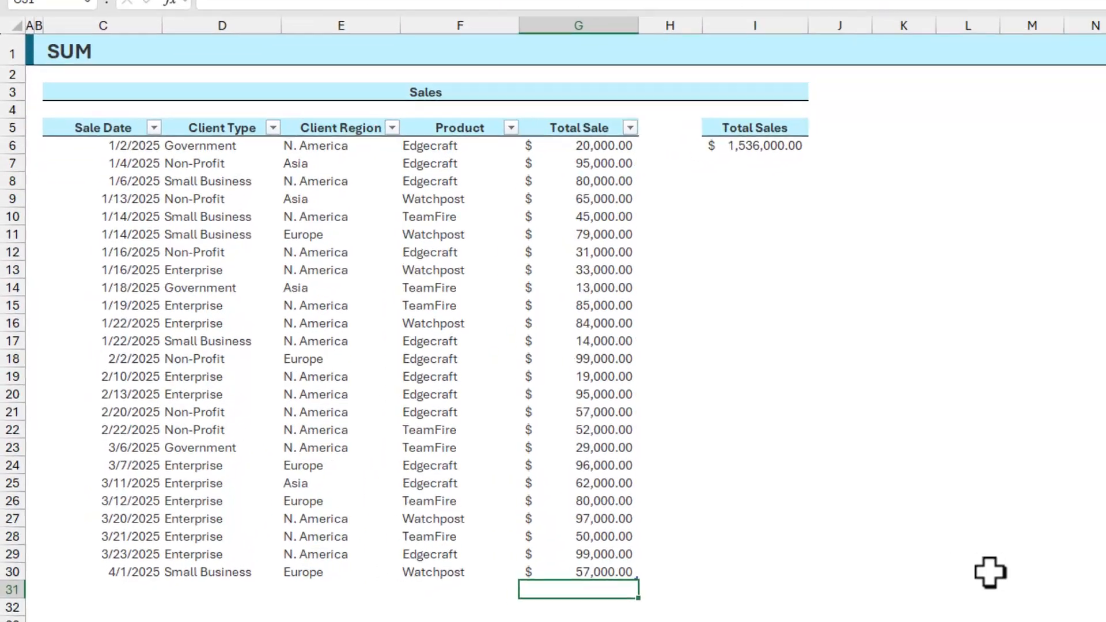
{"action": "type", "text": "67"}
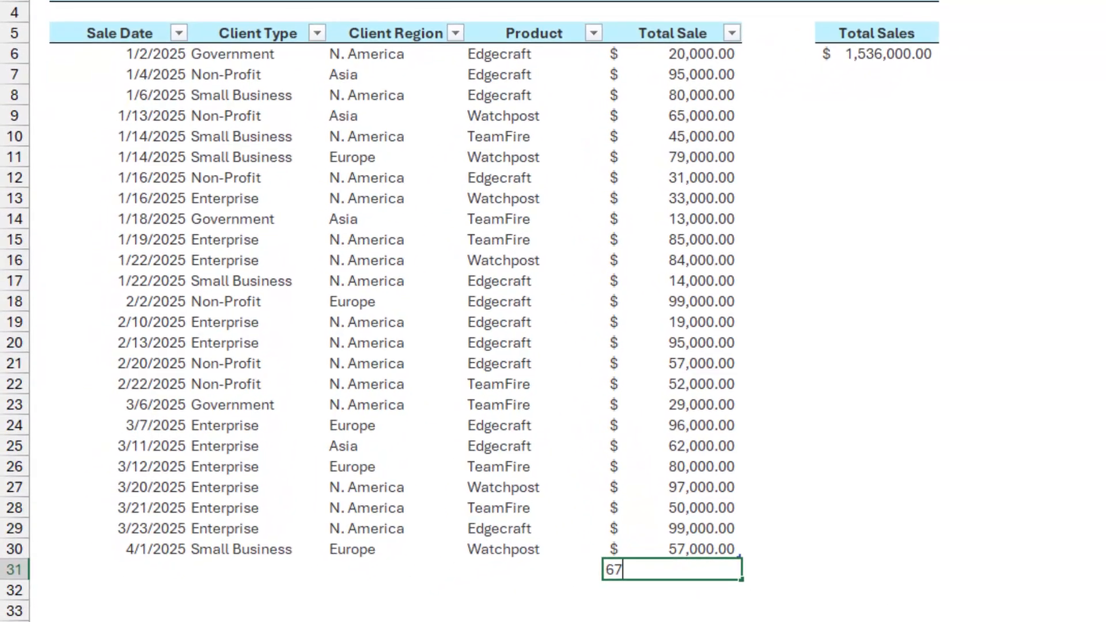
{"action": "type", "text": ",00000"}
{"action": "key", "text": "Return"}
{"action": "left_click", "coordinate": [921, 508]}
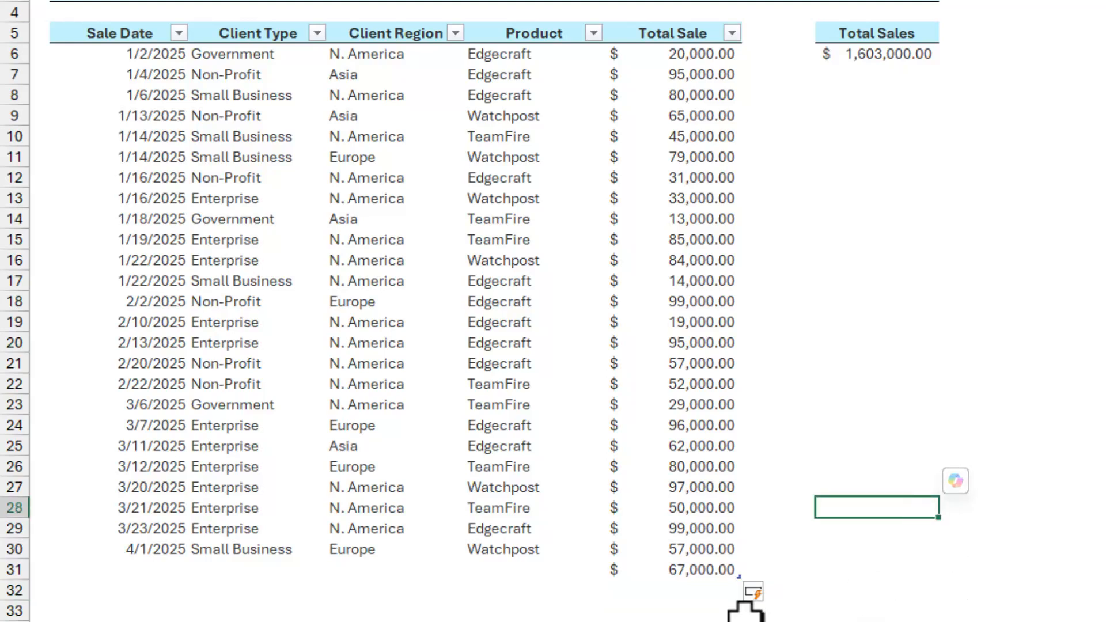
{"action": "left_click", "coordinate": [900, 58]}
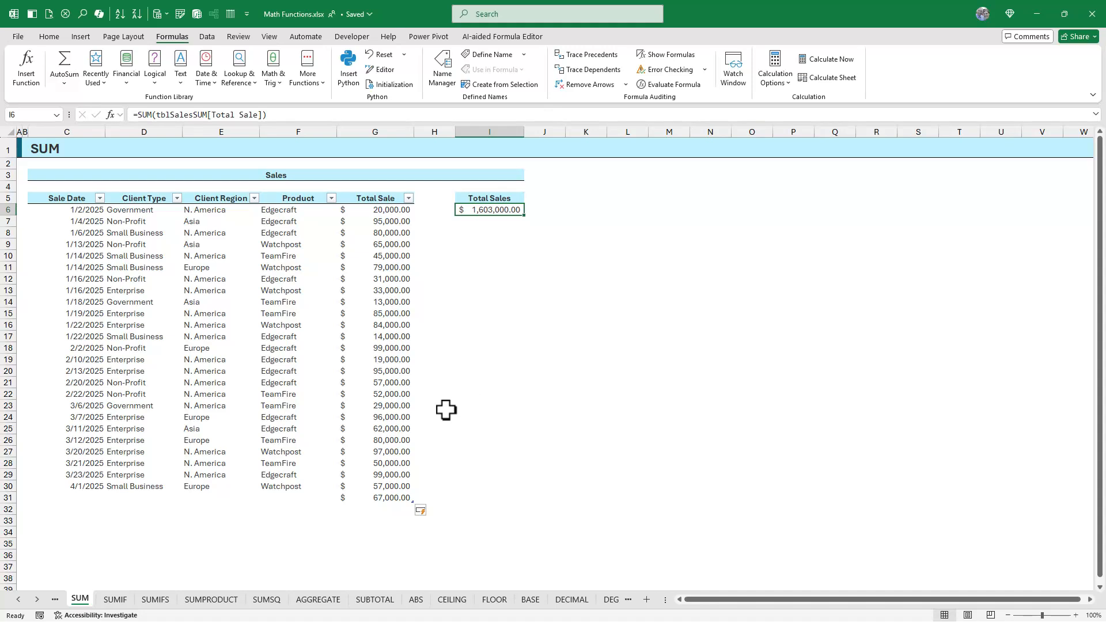
On the SUMIF sheet, insert a SUMIF function in J6 with the product cells F6:F30 as its range
{"action": "left_click", "coordinate": [115, 600]}
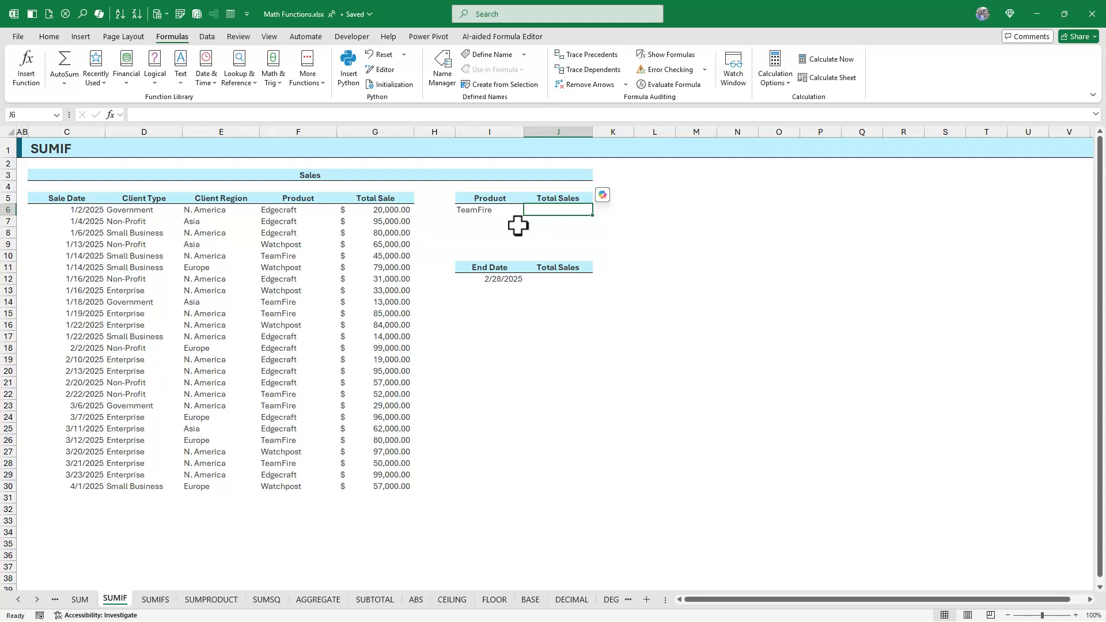
{"action": "left_click", "coordinate": [492, 212]}
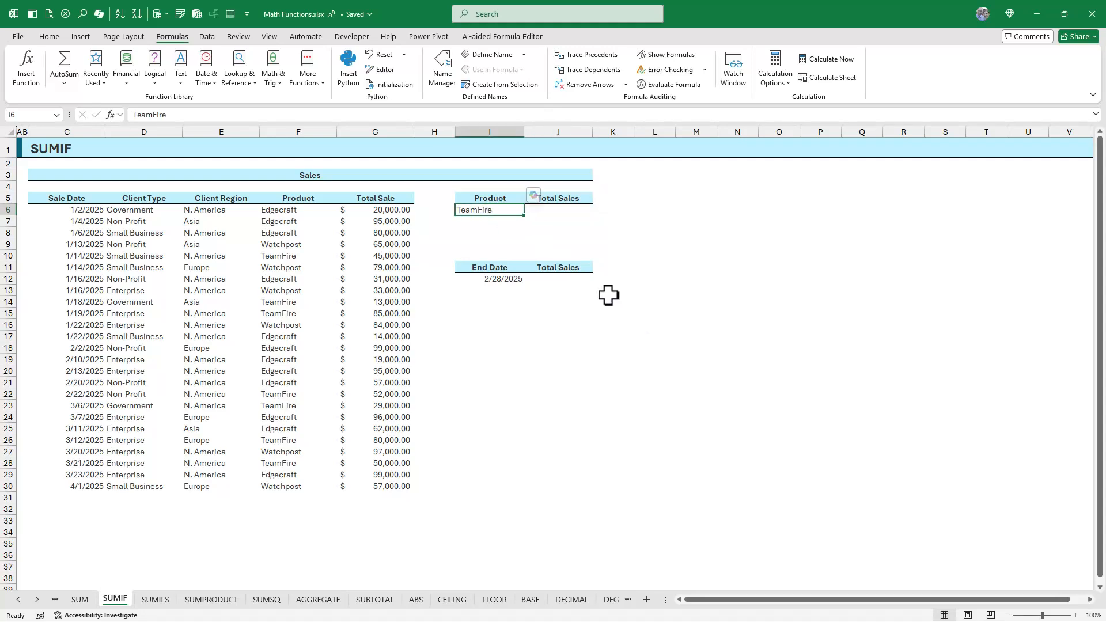
{"action": "left_click", "coordinate": [561, 211]}
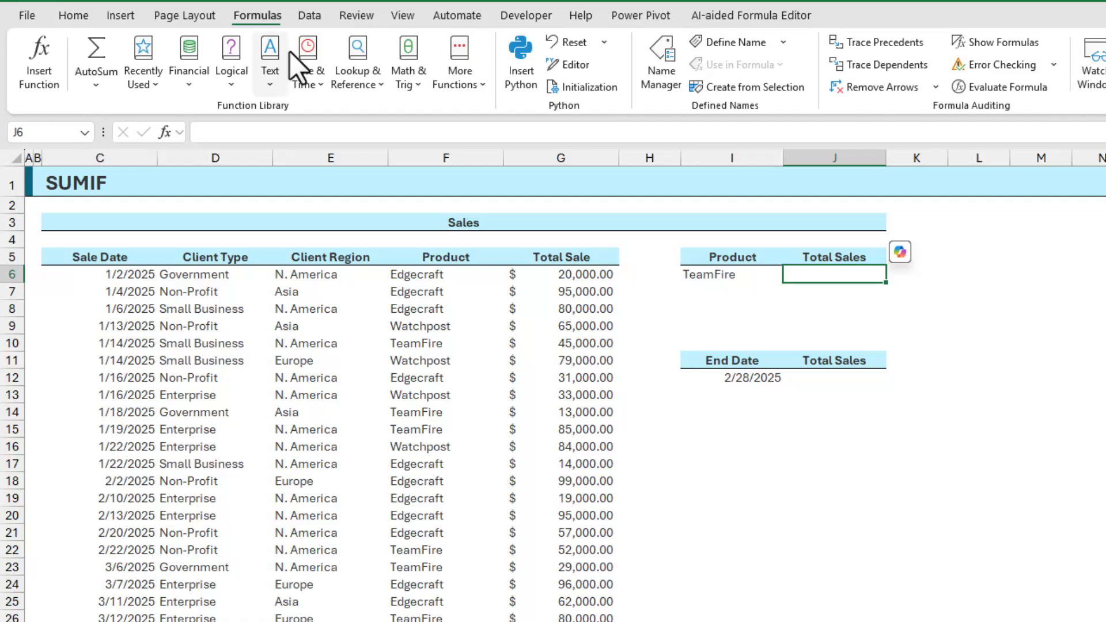
{"action": "left_click", "coordinate": [408, 74]}
{"action": "scroll", "coordinate": [504, 388], "scroll_direction": "down", "scroll_amount": 8}
{"action": "scroll", "coordinate": [500, 393], "scroll_direction": "down", "scroll_amount": 8}
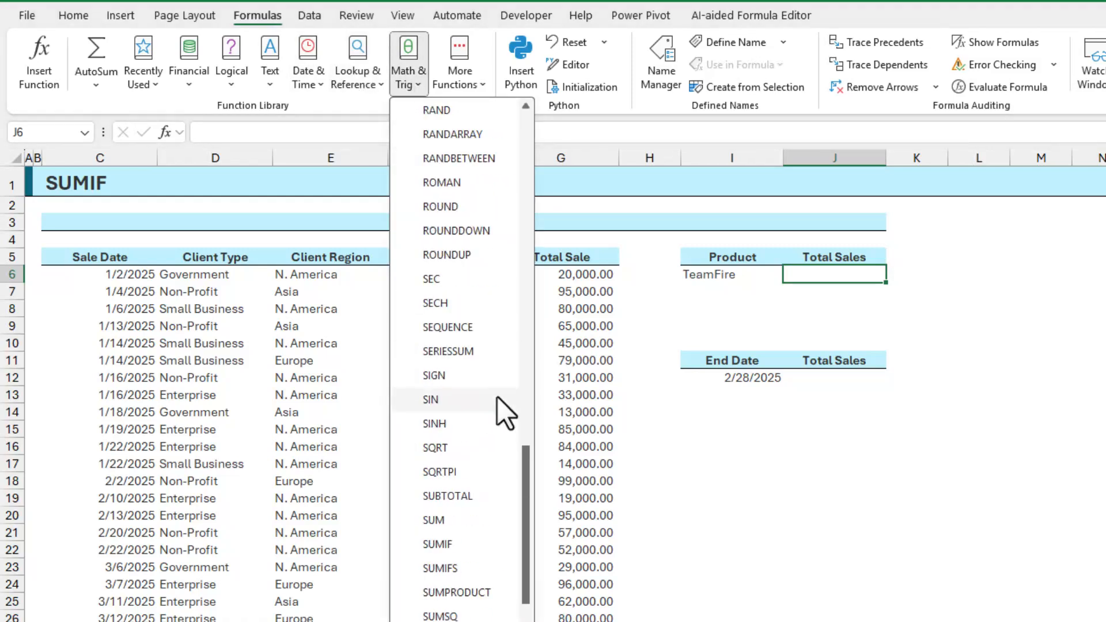
{"action": "left_click", "coordinate": [478, 543]}
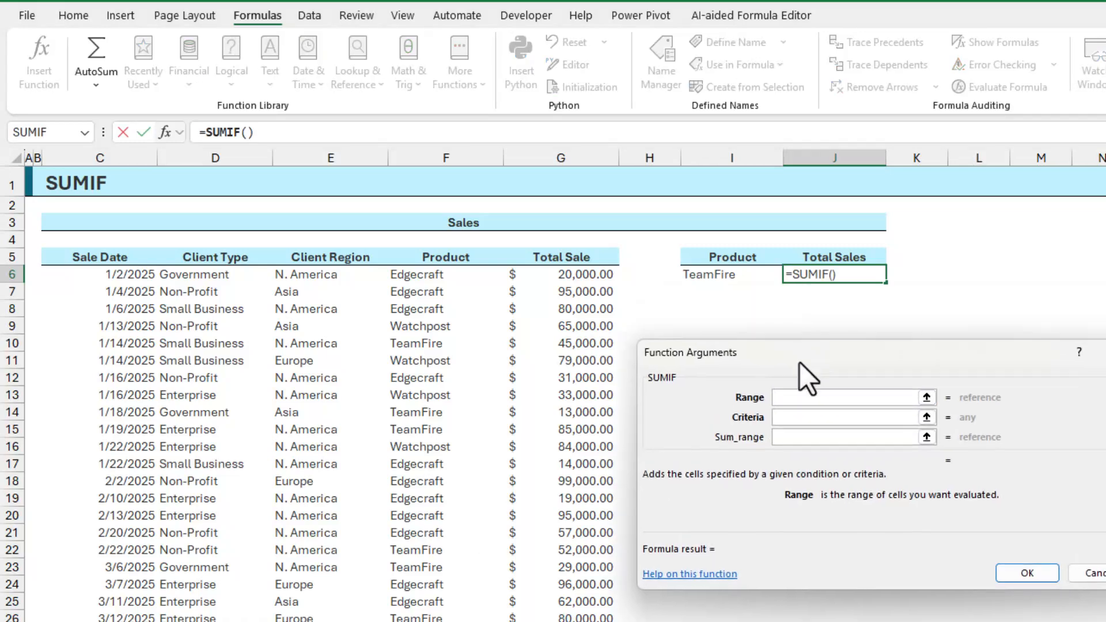
{"action": "left_click_drag", "start_coordinate": [799, 362], "coordinate": [797, 422]}
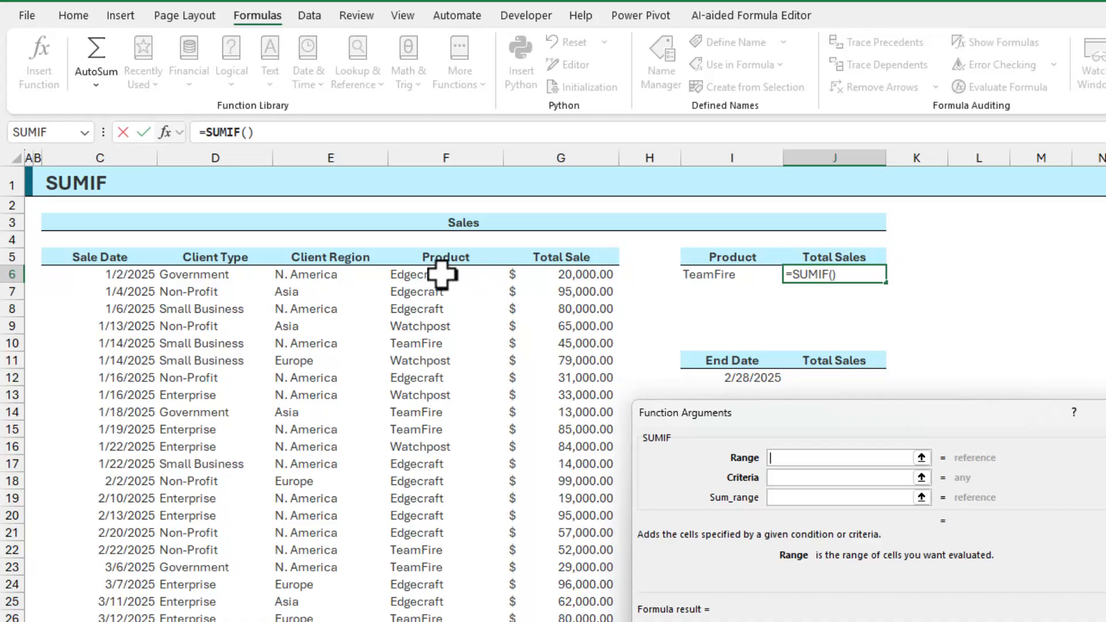
{"action": "left_click_drag", "start_coordinate": [447, 276], "coordinate": [455, 621]}
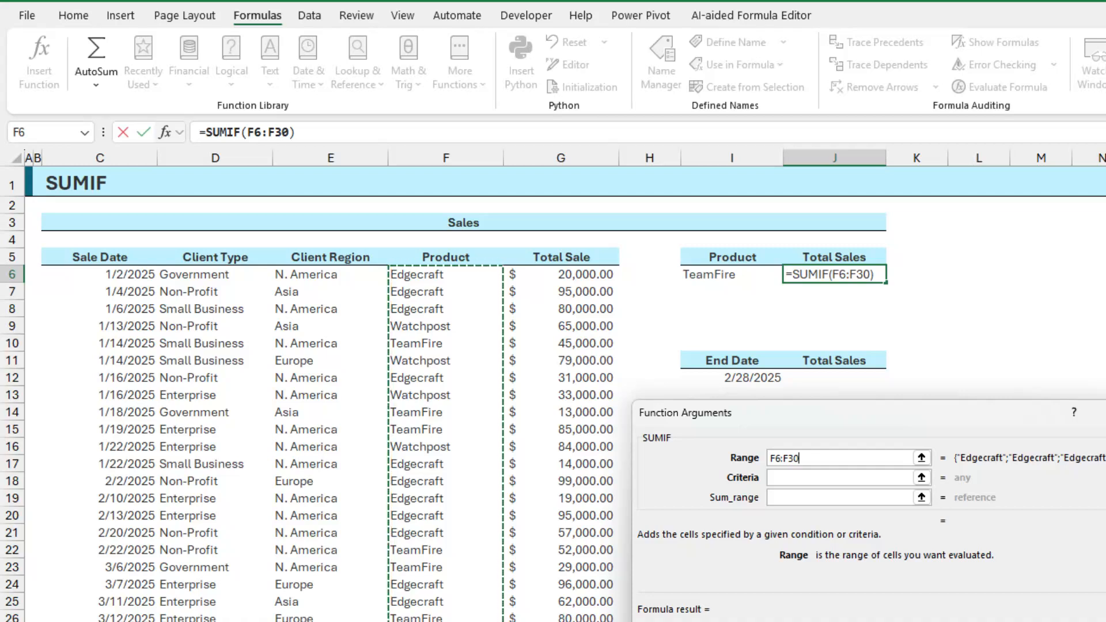
Complete the SUMIF in J6 with product cell I6 as the criteria and G6:G30 as the sum range
{"action": "left_click", "coordinate": [808, 483]}
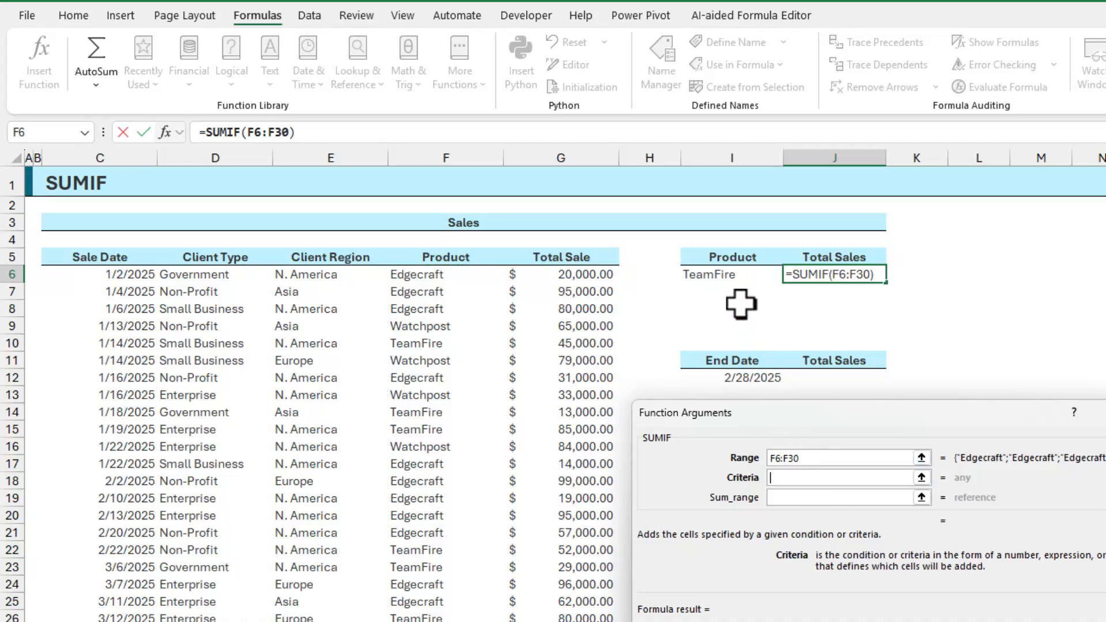
{"action": "left_click", "coordinate": [733, 279]}
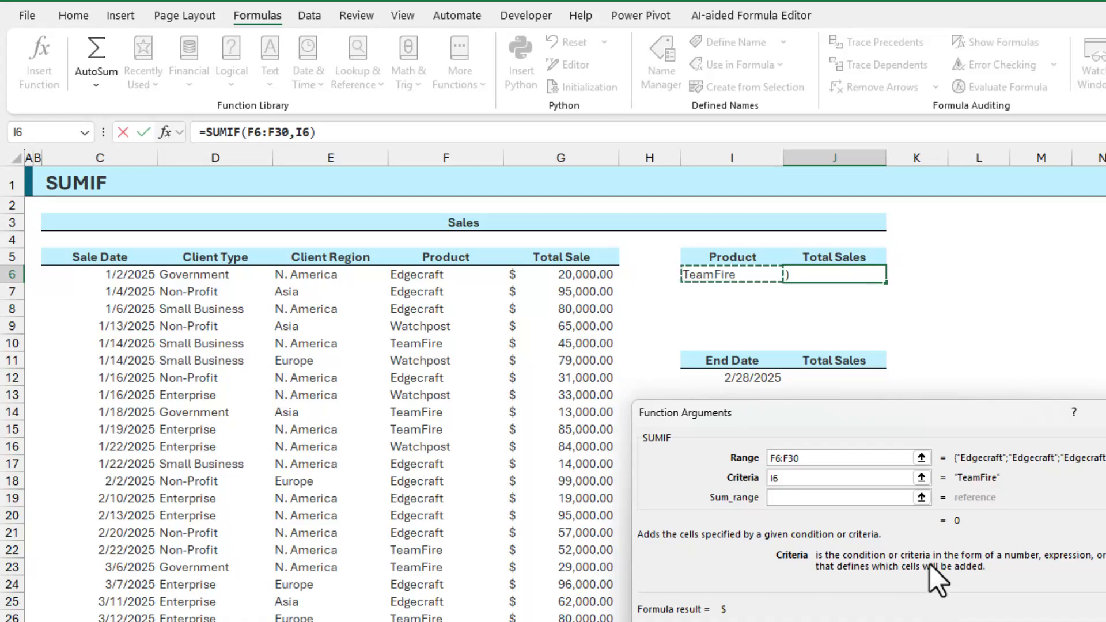
{"action": "left_click", "coordinate": [827, 497]}
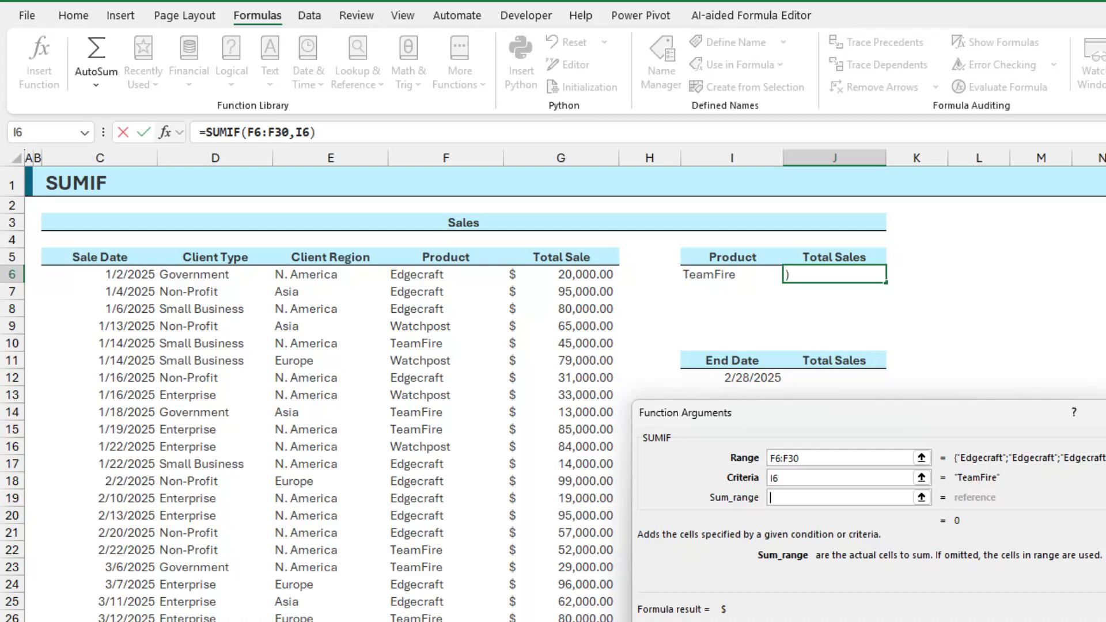
{"action": "left_click_drag", "start_coordinate": [593, 279], "coordinate": [576, 620]}
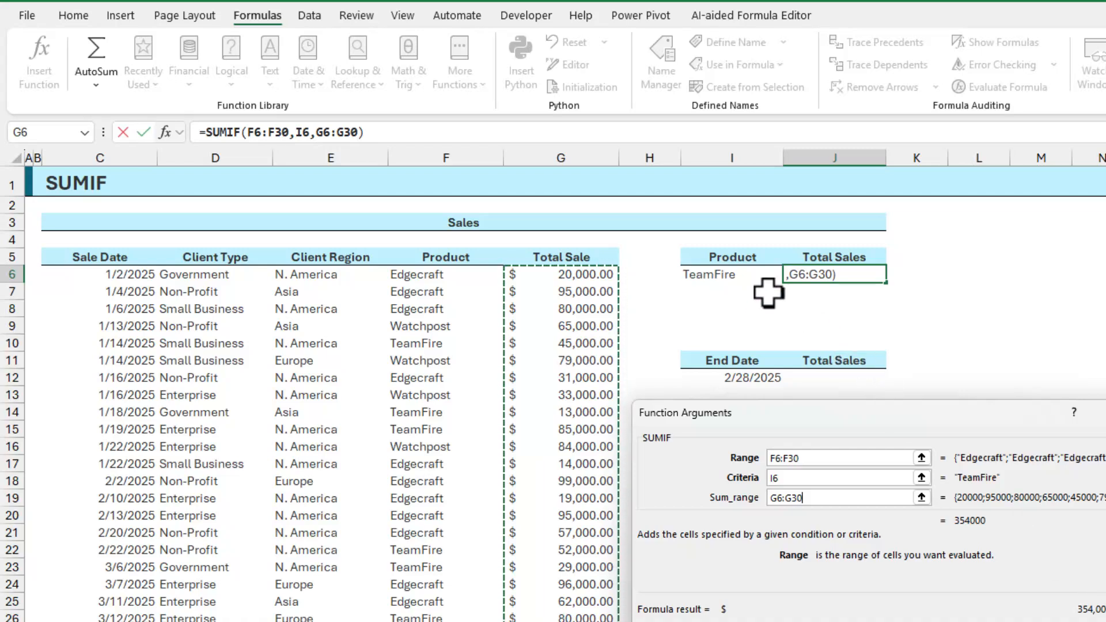
{"action": "key", "text": "Return"}
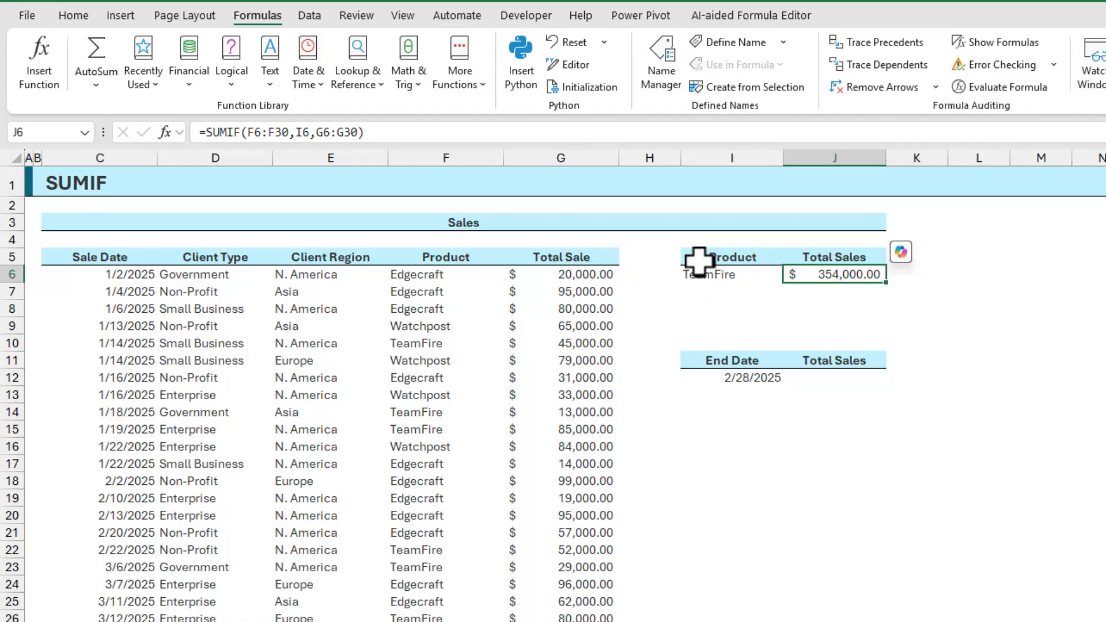
Change the product criterion in I6 to Watchpost
{"action": "left_click", "coordinate": [712, 275]}
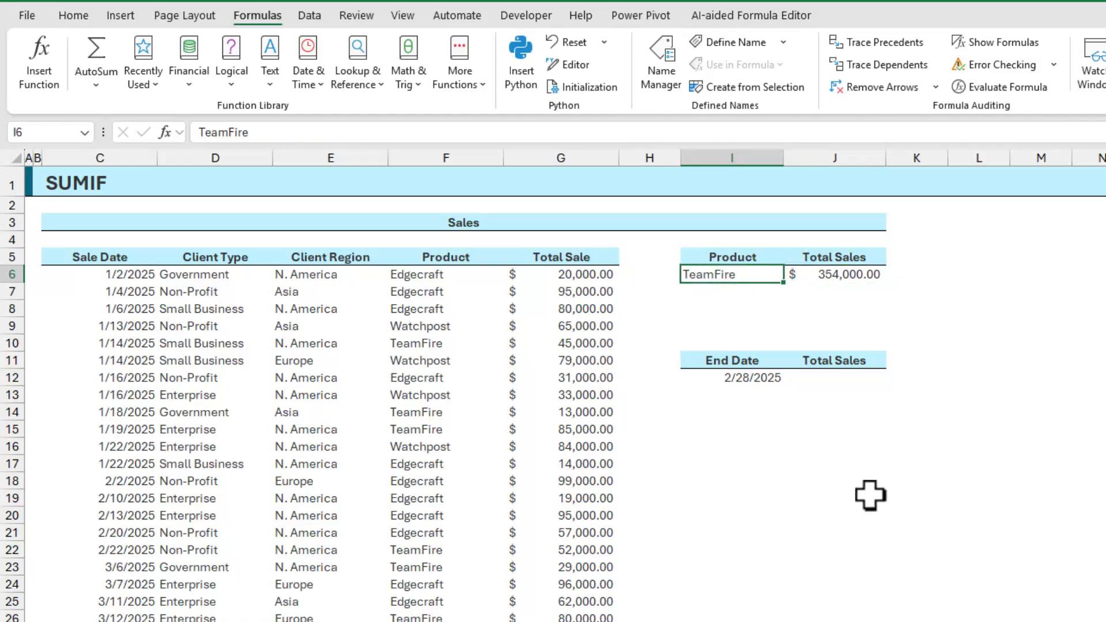
{"action": "type", "text": "Watchpost"}
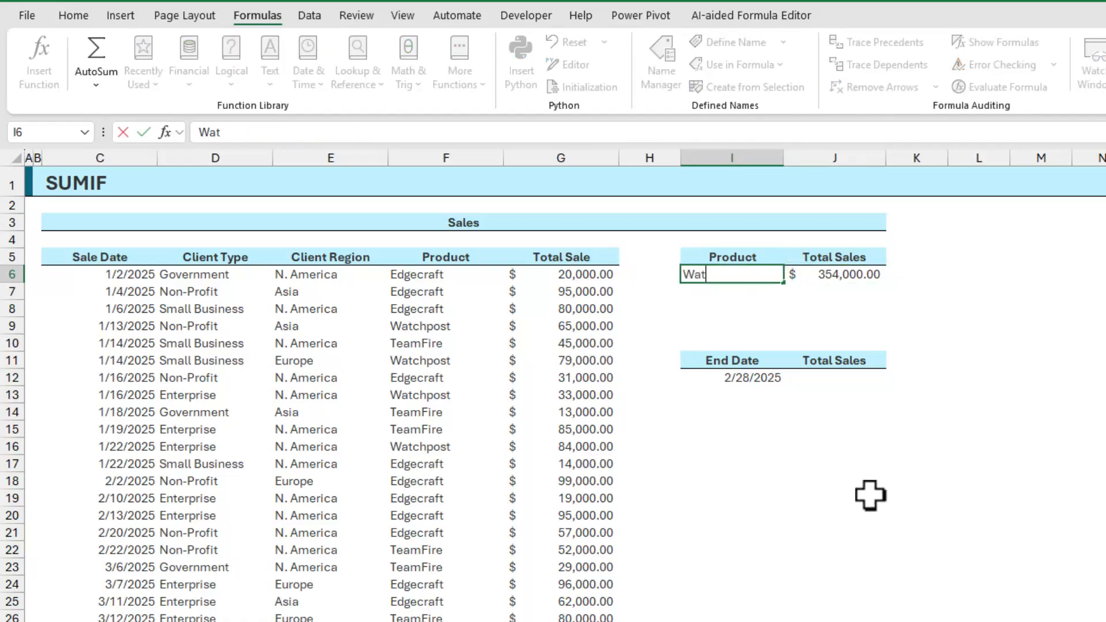
{"action": "key", "text": "Return"}
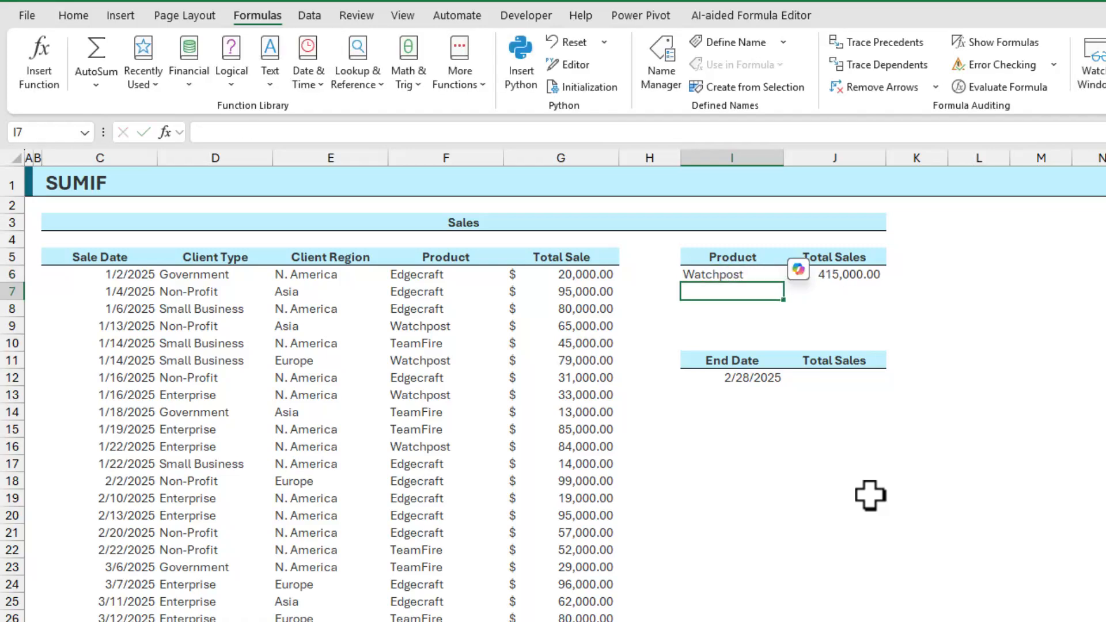
{"action": "key", "text": "Up"}
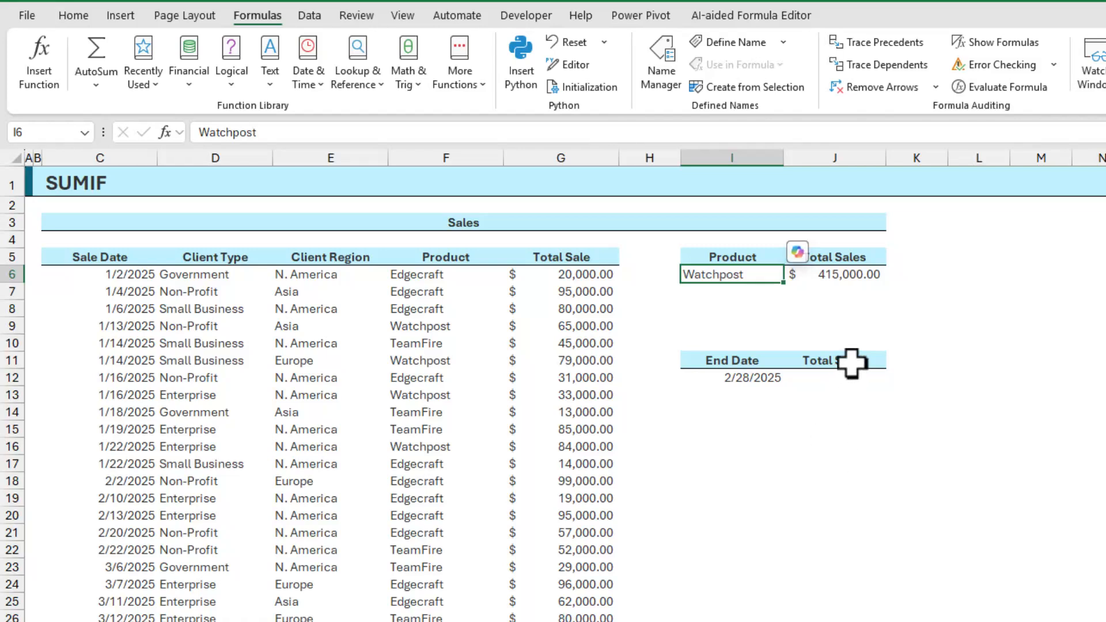
Insert a SUMIF function in J12 with the sale dates C6:C30 as its range
{"action": "left_click", "coordinate": [850, 381]}
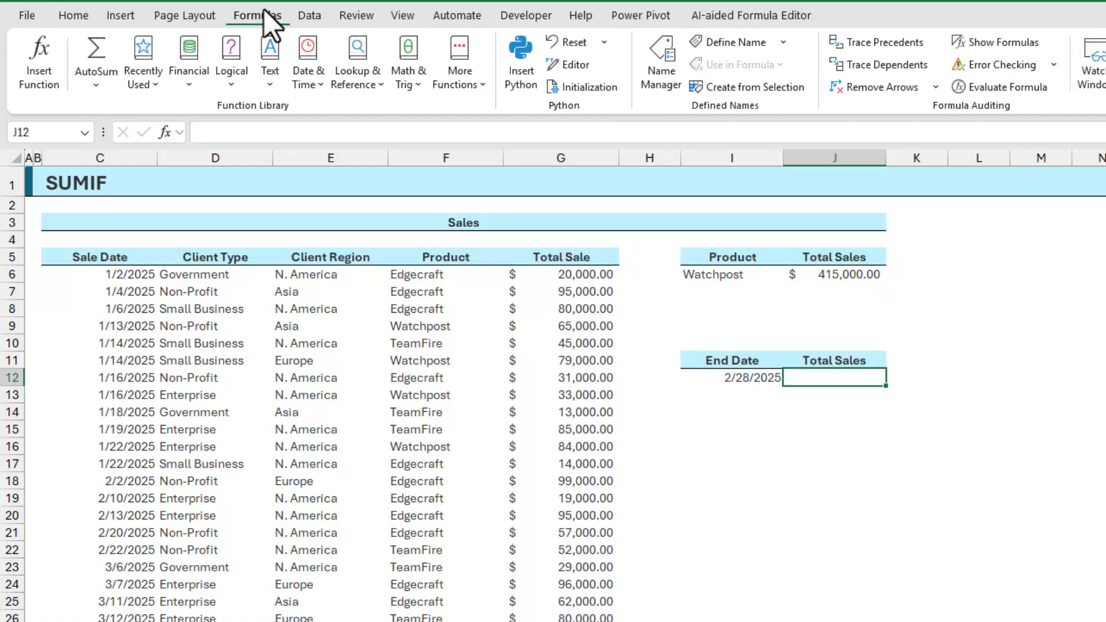
{"action": "left_click", "coordinate": [403, 81]}
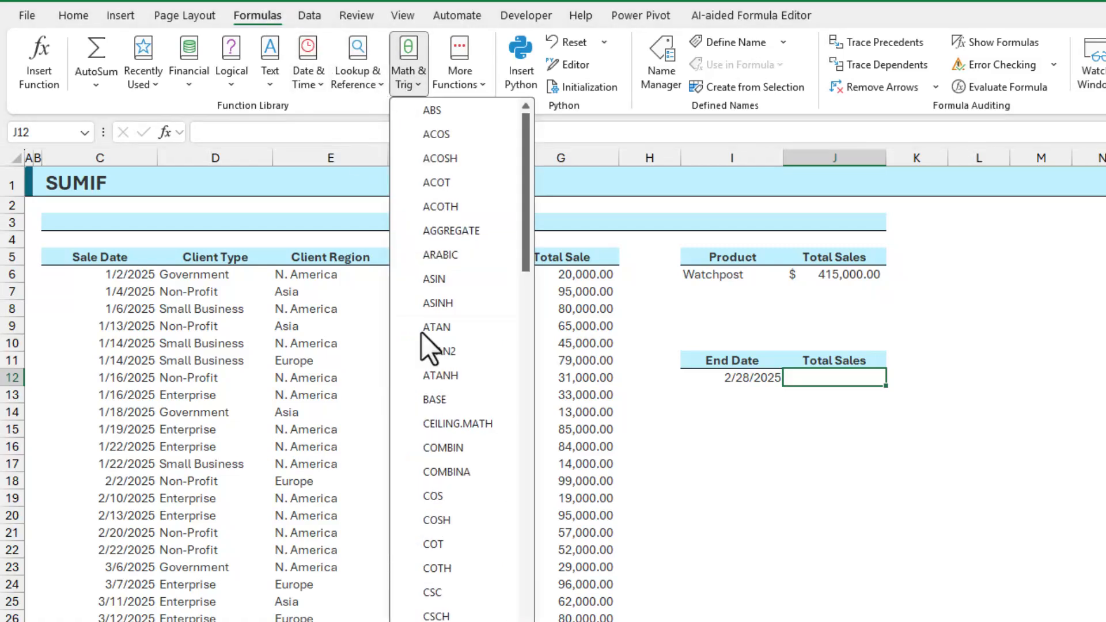
{"action": "scroll", "coordinate": [433, 369], "scroll_direction": "down", "scroll_amount": 17}
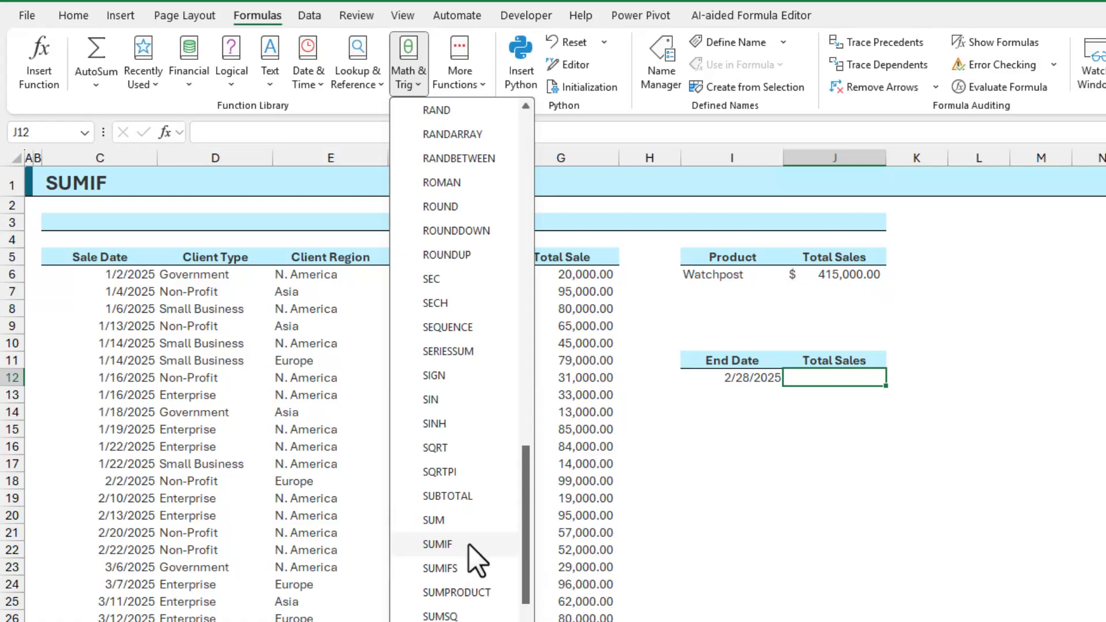
{"action": "left_click", "coordinate": [469, 544]}
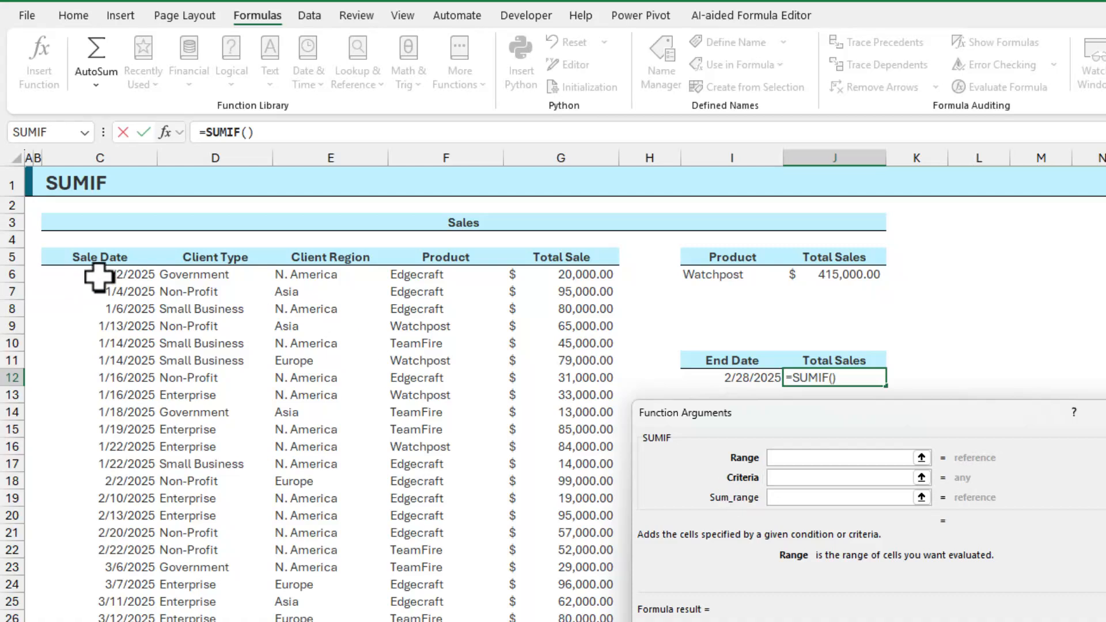
{"action": "left_click_drag", "start_coordinate": [88, 273], "coordinate": [134, 621]}
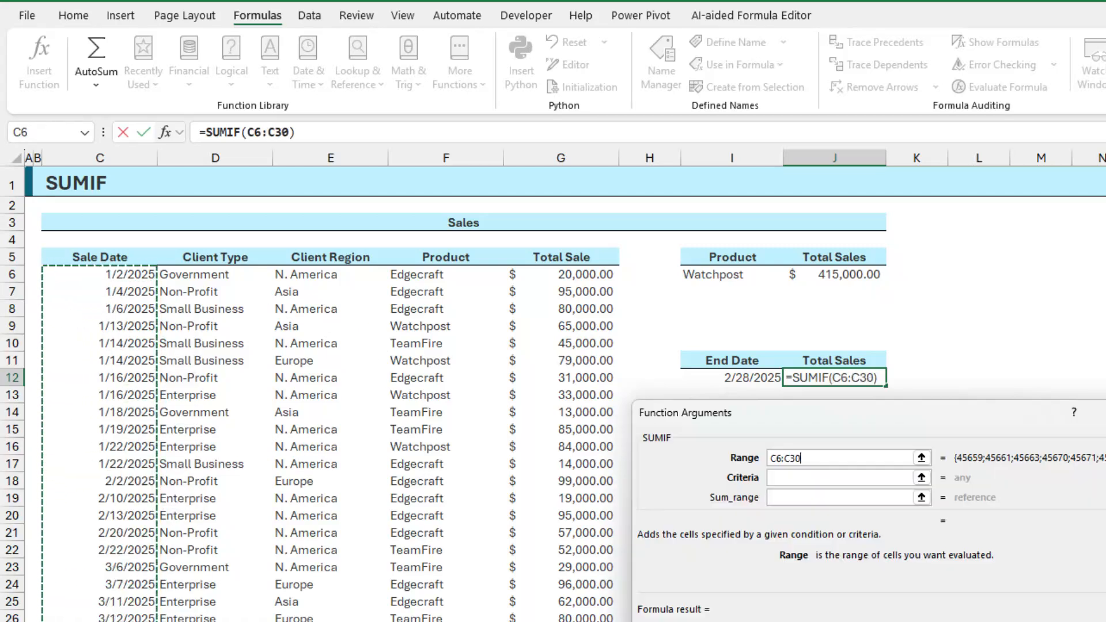
Set the SUMIF criteria to ">"&I12 so that it matches sales dated after the End Date cell
{"action": "left_click", "coordinate": [812, 482]}
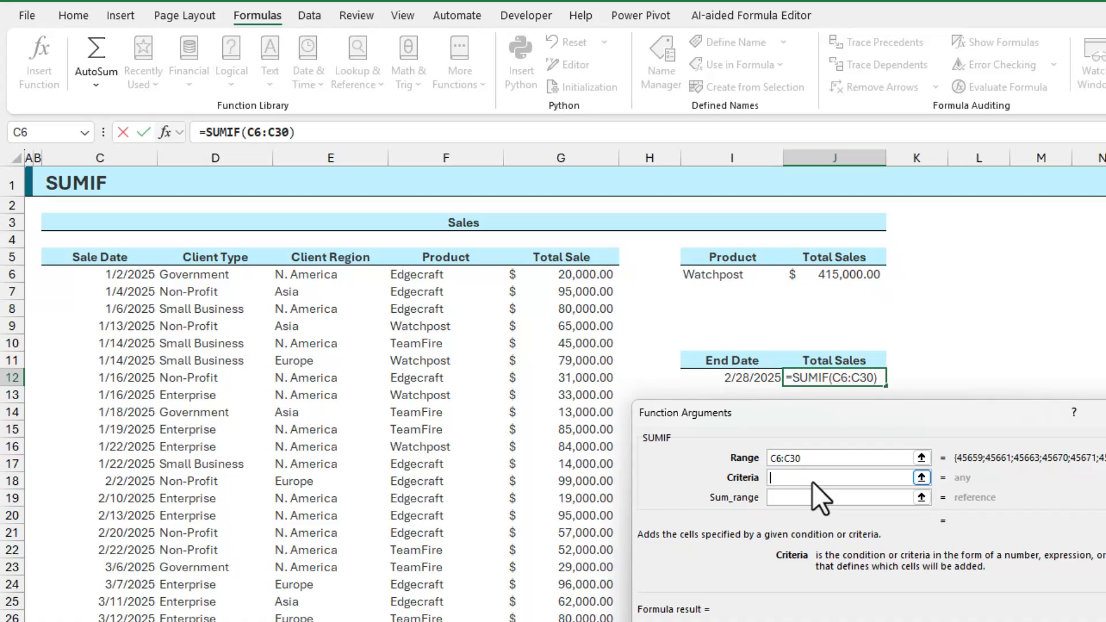
{"action": "type", "text": ">"}
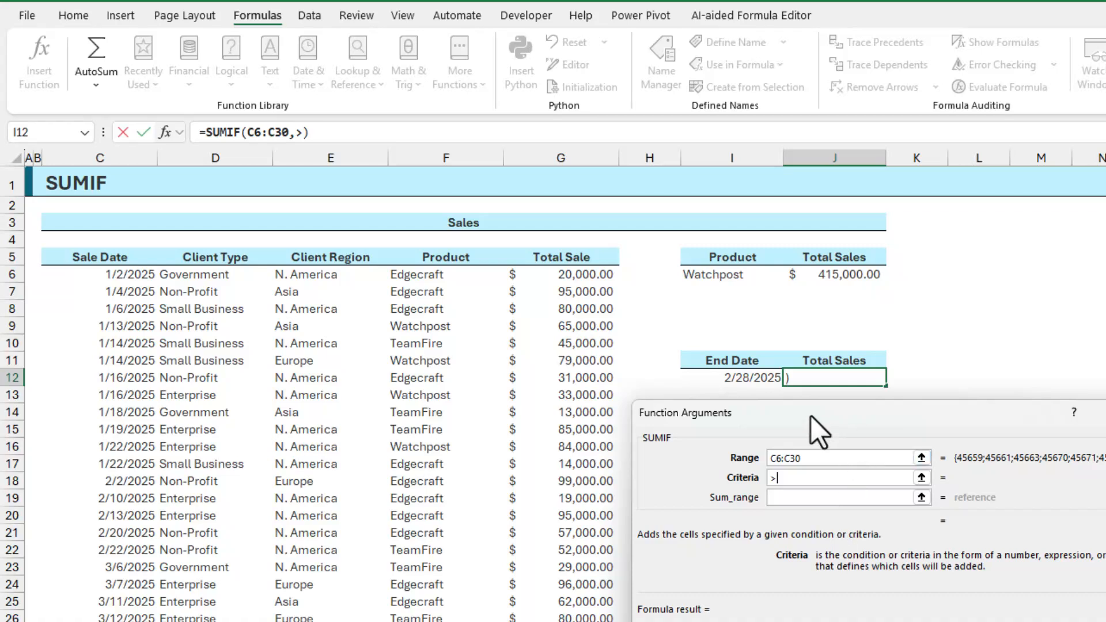
{"action": "left_click", "coordinate": [745, 379]}
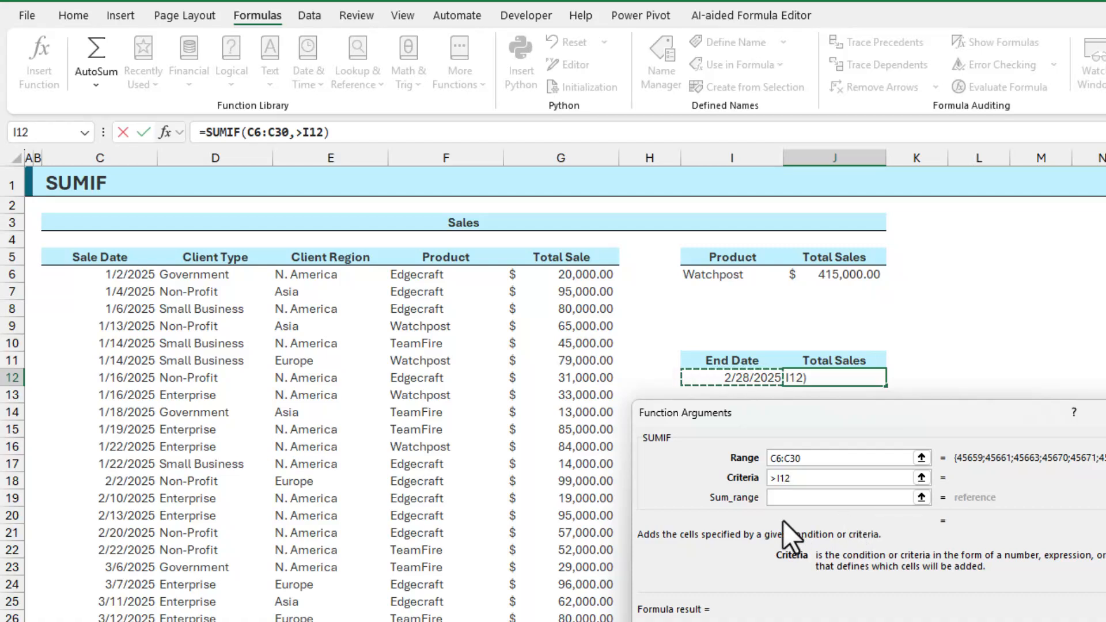
{"action": "left_click", "coordinate": [813, 498]}
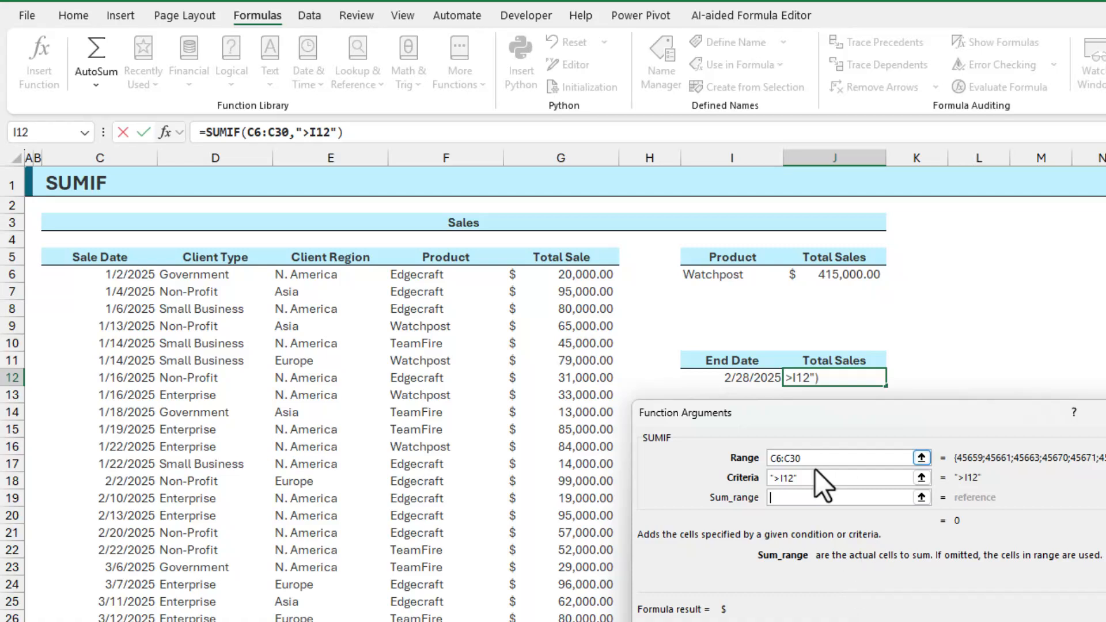
{"action": "left_click", "coordinate": [827, 478]}
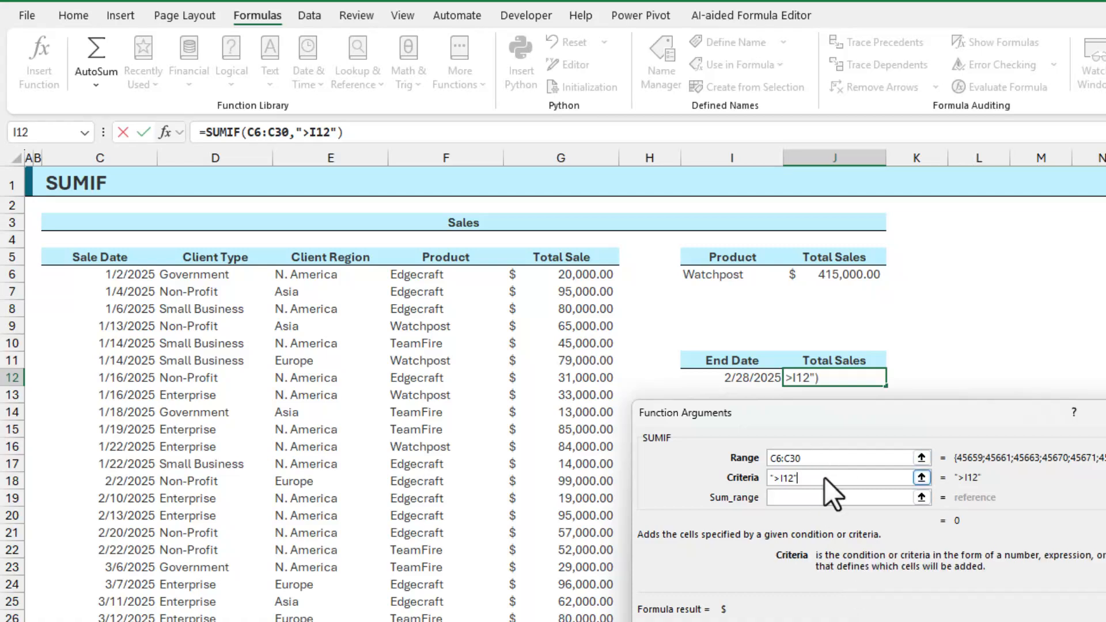
{"action": "key", "text": "BackSpace"}
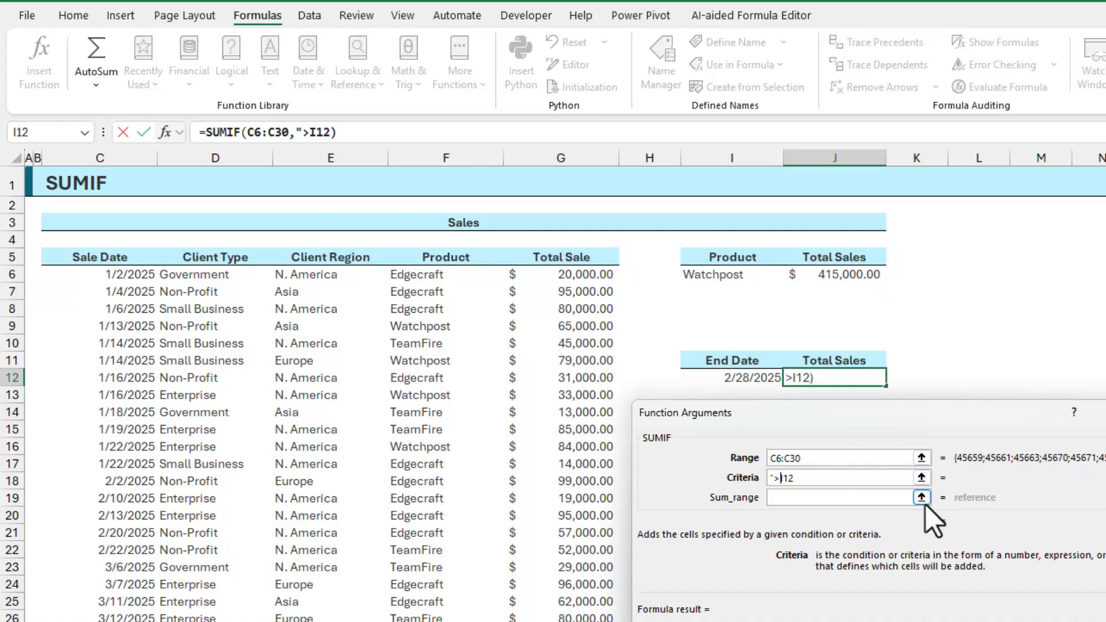
{"action": "type", "text": "\""}
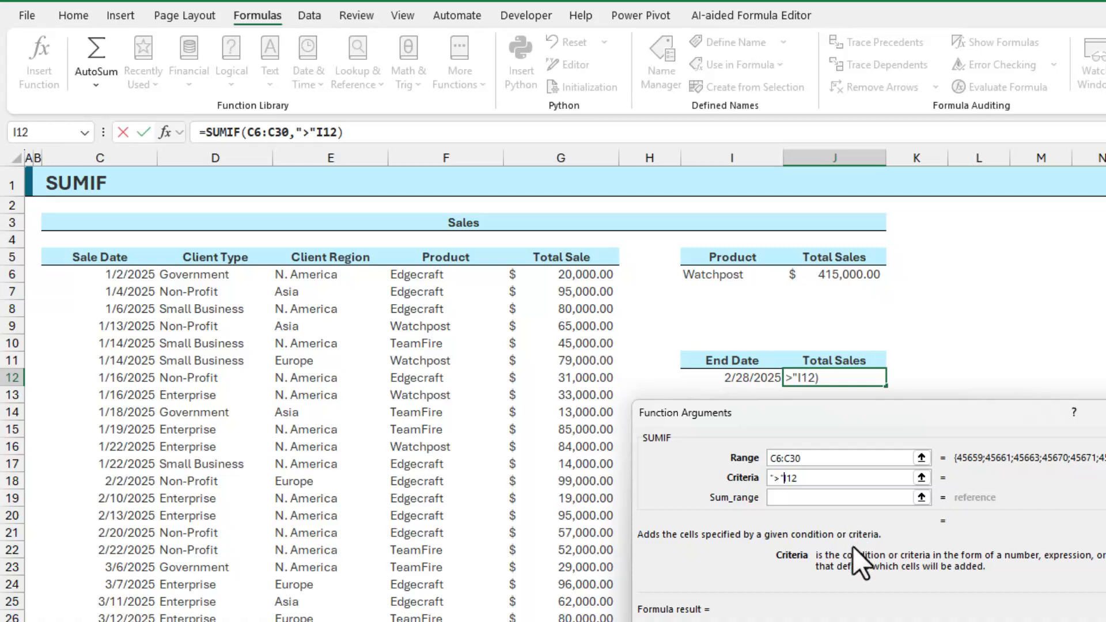
{"action": "type", "text": "&"}
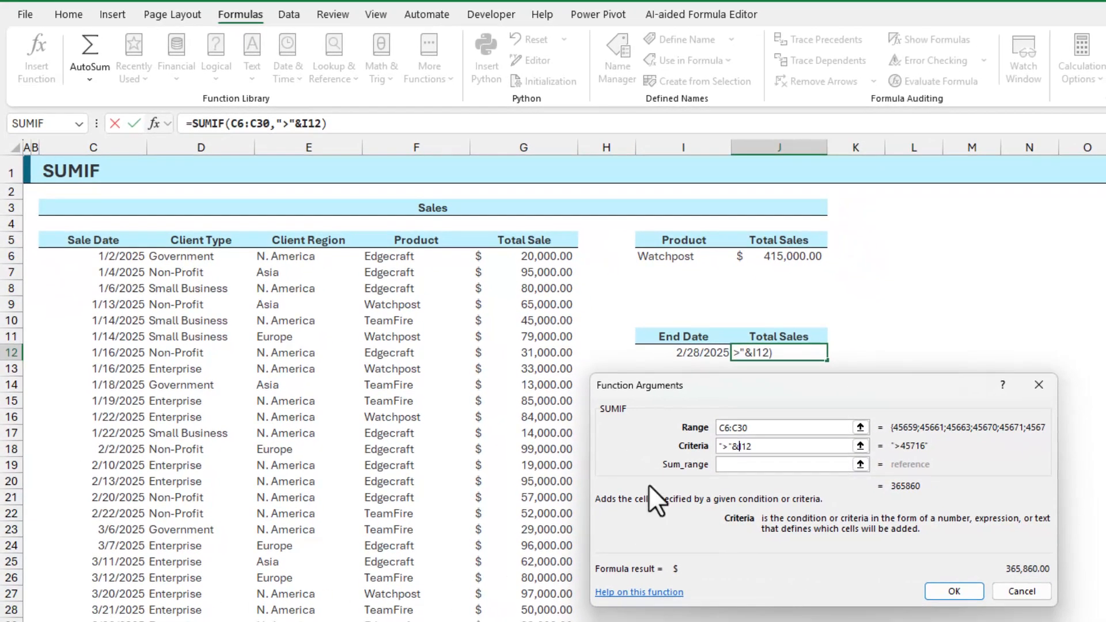
Complete the SUMIF in J12 with the Total Sale cells G6:G30 as the sum range
{"action": "left_click", "coordinate": [746, 468]}
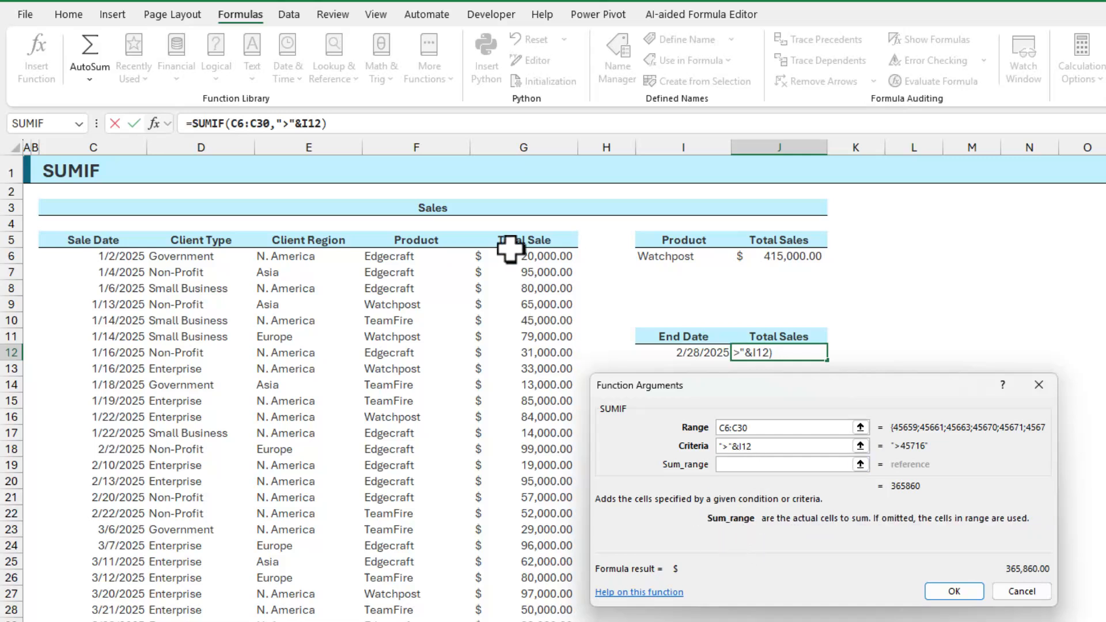
{"action": "left_click_drag", "start_coordinate": [523, 251], "coordinate": [530, 620]}
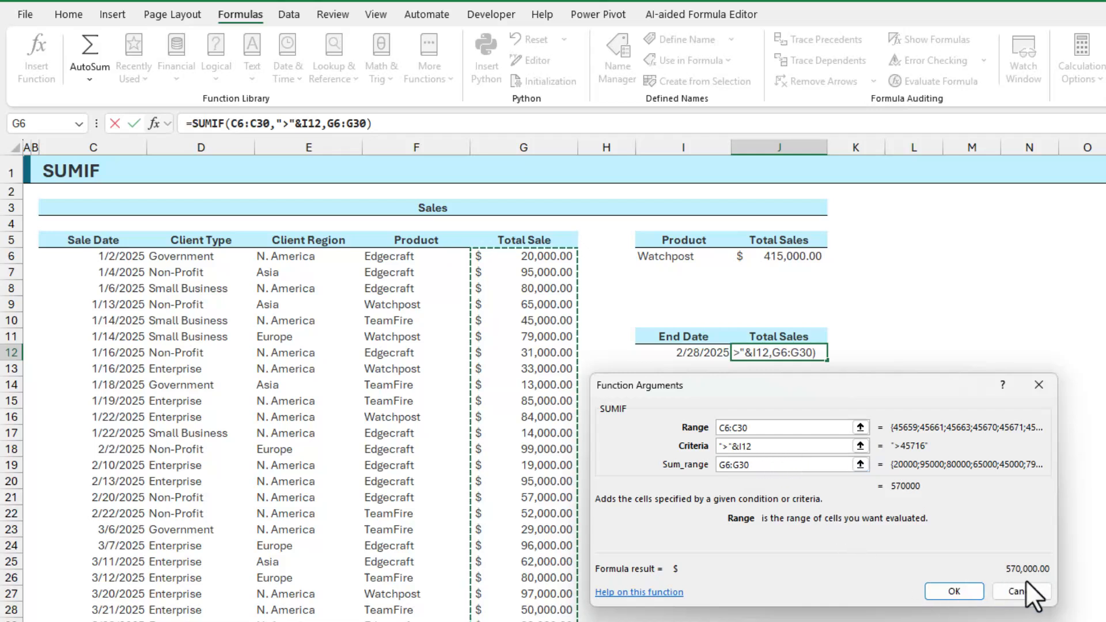
{"action": "left_click", "coordinate": [957, 592]}
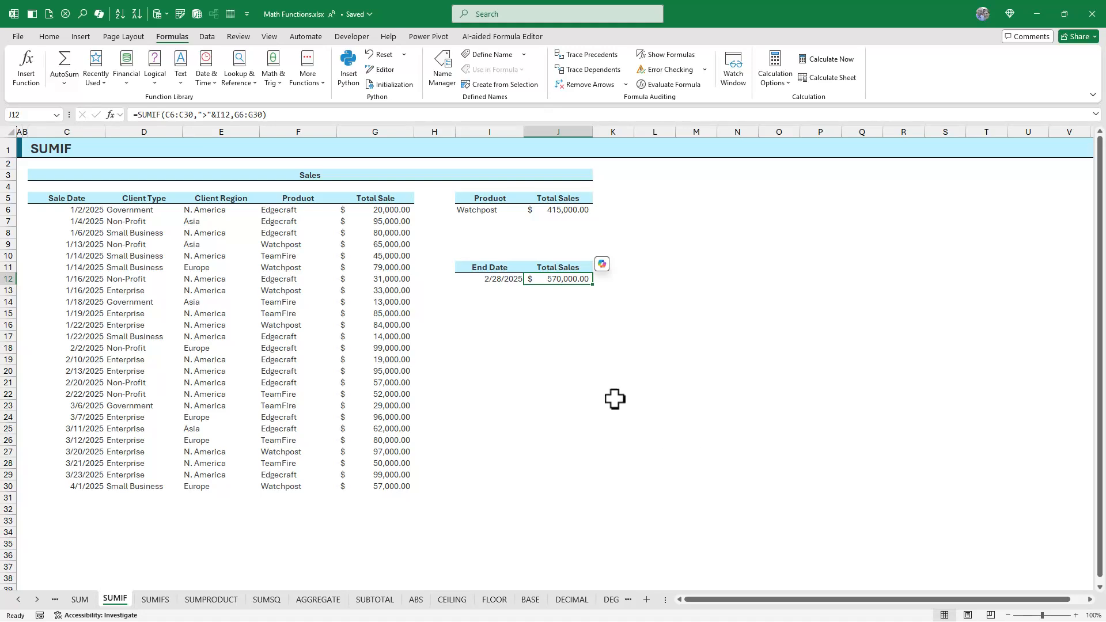
Set the end date in I12 to 3/30/2025 and compare the total in J12 with the sale in row 30
{"action": "left_click", "coordinate": [493, 280]}
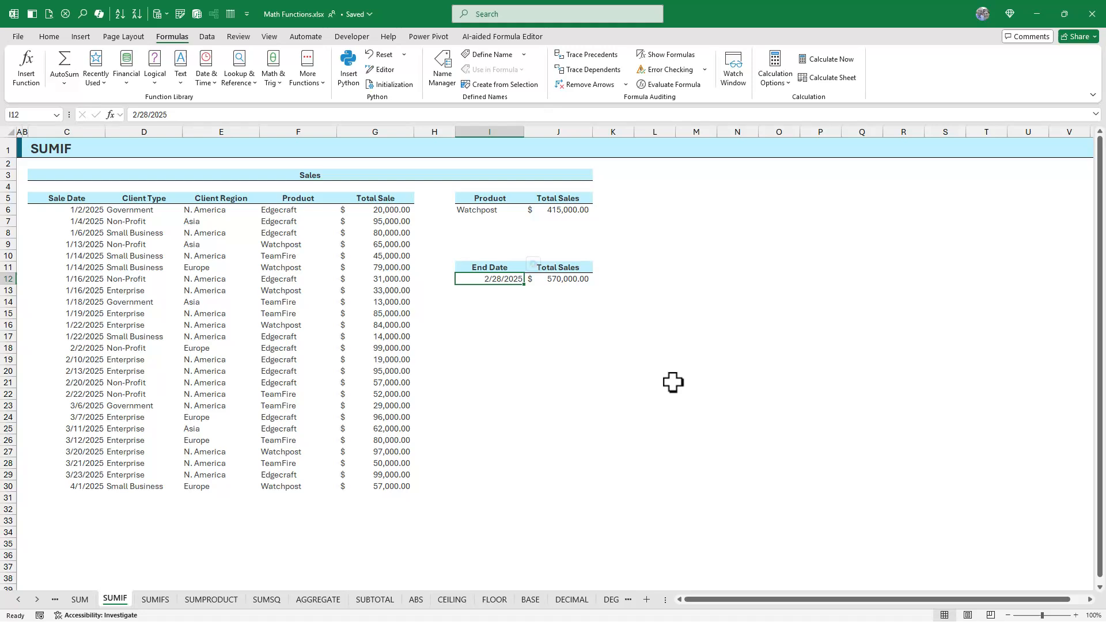
{"action": "type", "text": "3/20/"}
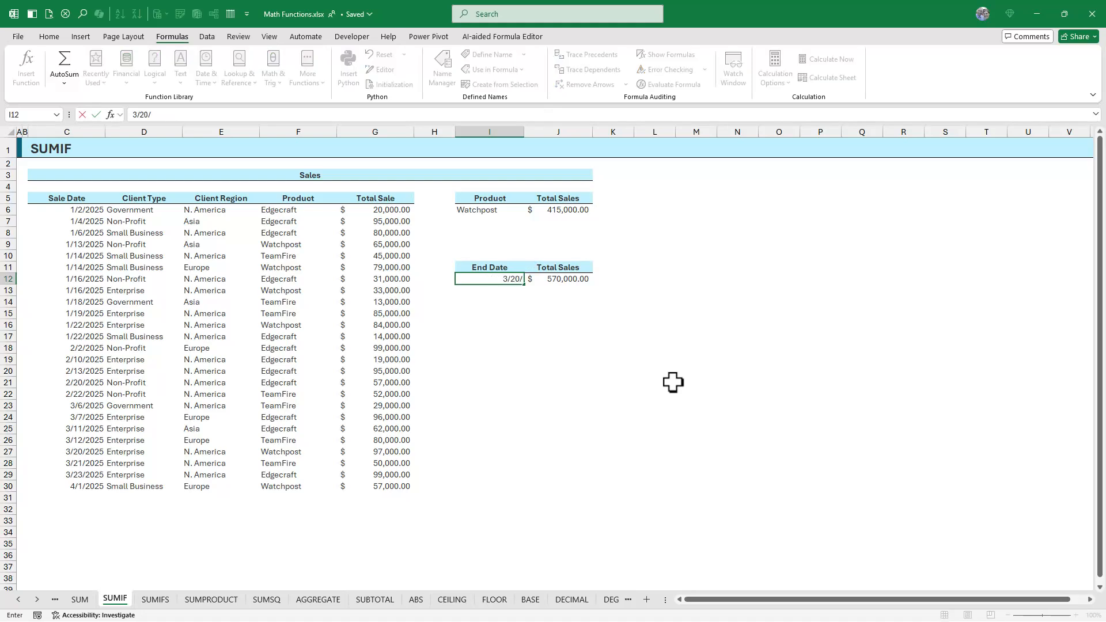
{"action": "key", "text": "BackSpace"}
{"action": "key", "text": "BackSpace"}
{"action": "key", "text": "BackSpace"}
{"action": "type", "text": "30/3"}
{"action": "type", "text": "025"}
{"action": "key", "text": "Return"}
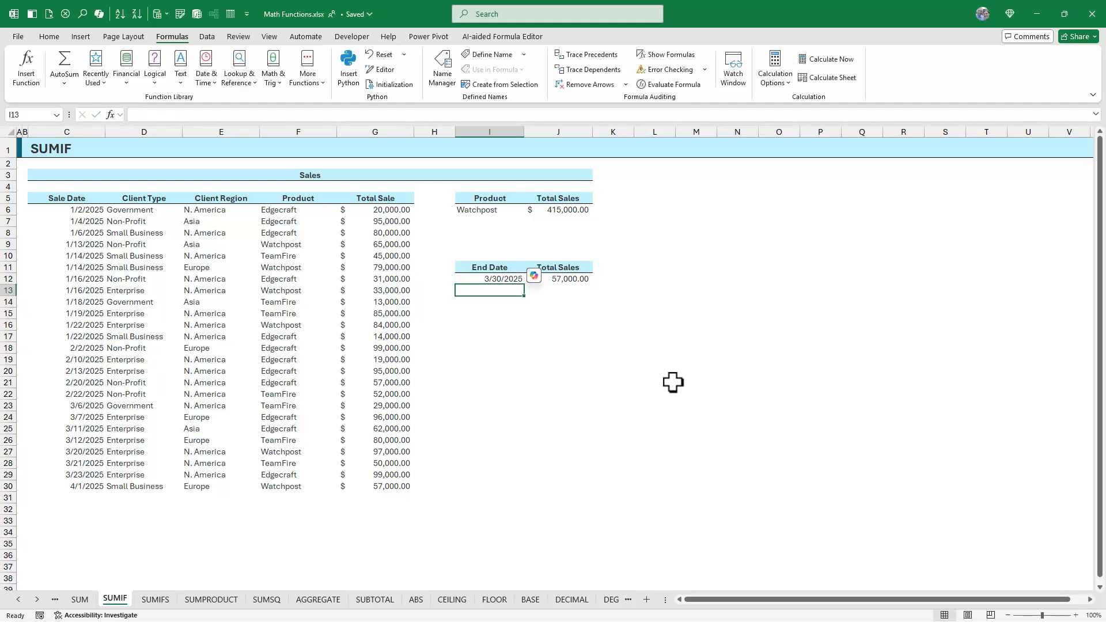
{"action": "left_click", "coordinate": [572, 282]}
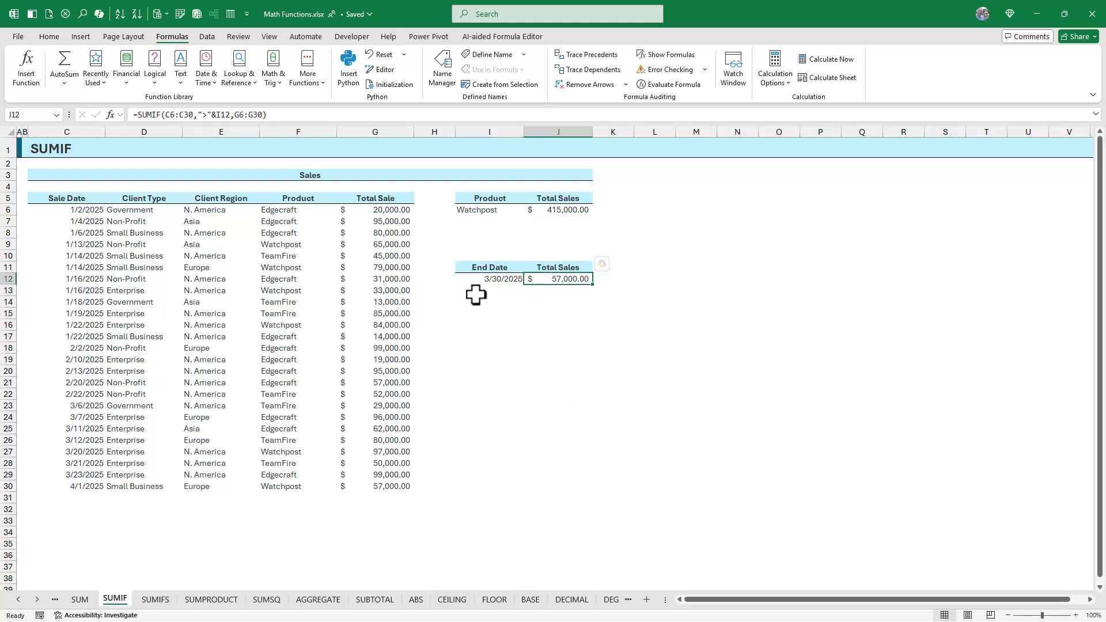
{"action": "left_click_drag", "start_coordinate": [74, 486], "coordinate": [372, 485]}
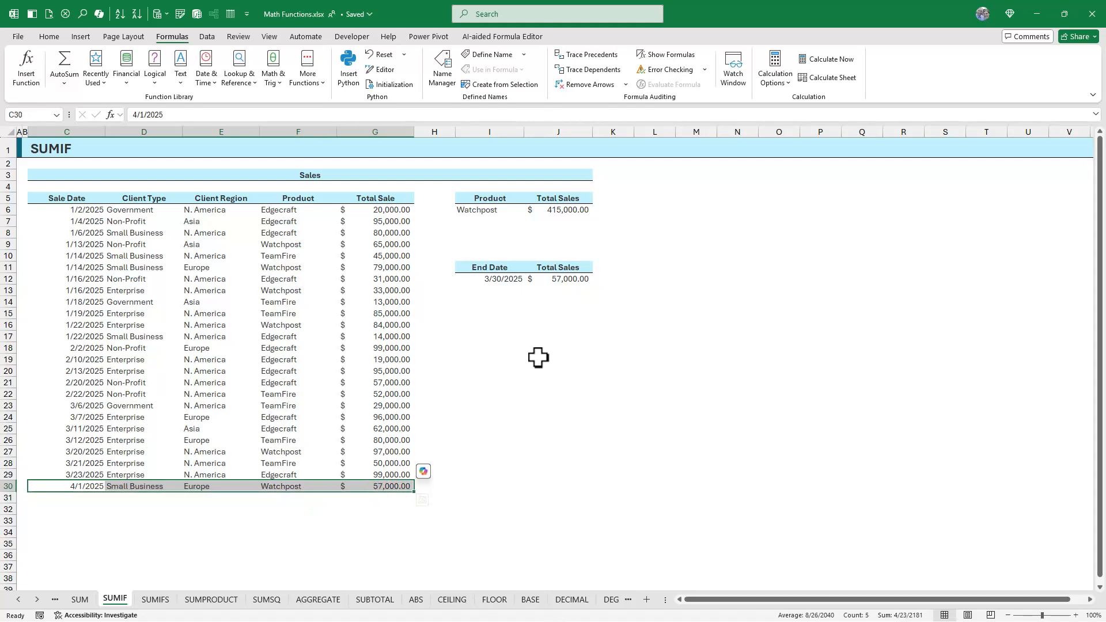
Set the end date in I12 to 2/28/2025 and check the sales dated after it in C23:G30
{"action": "left_click", "coordinate": [502, 279]}
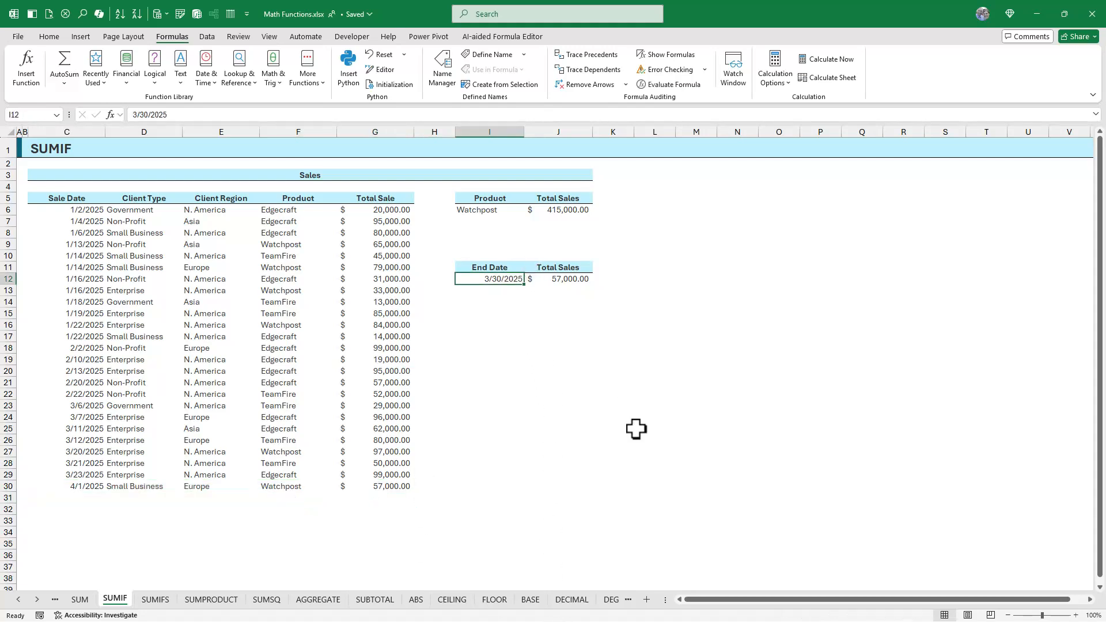
{"action": "type", "text": "2/2"}
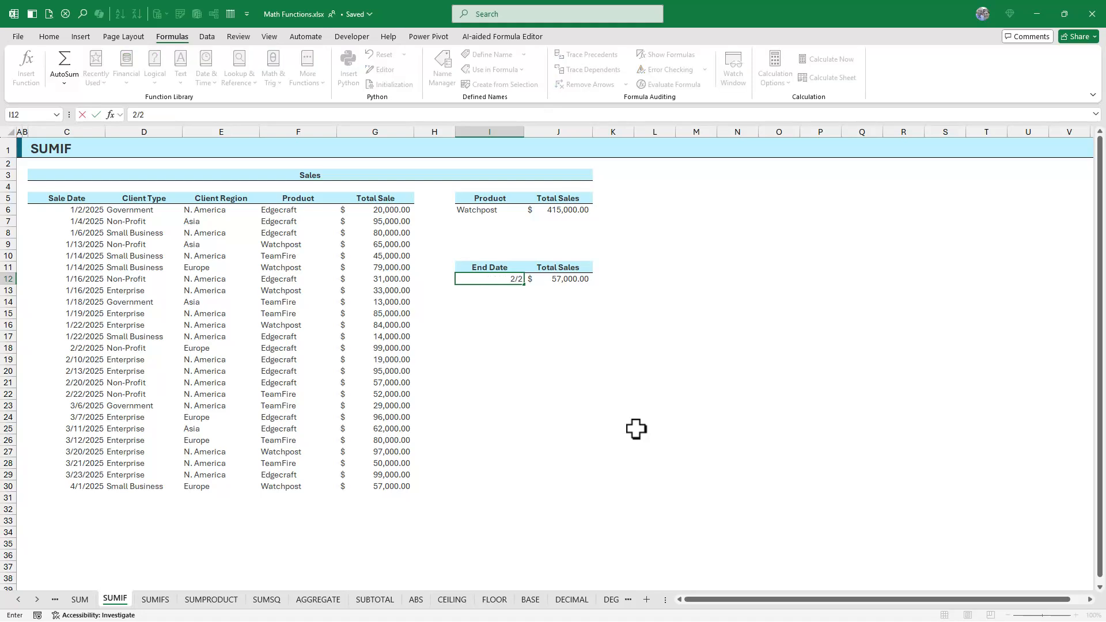
{"action": "type", "text": "8/2025"}
{"action": "key", "text": "Return"}
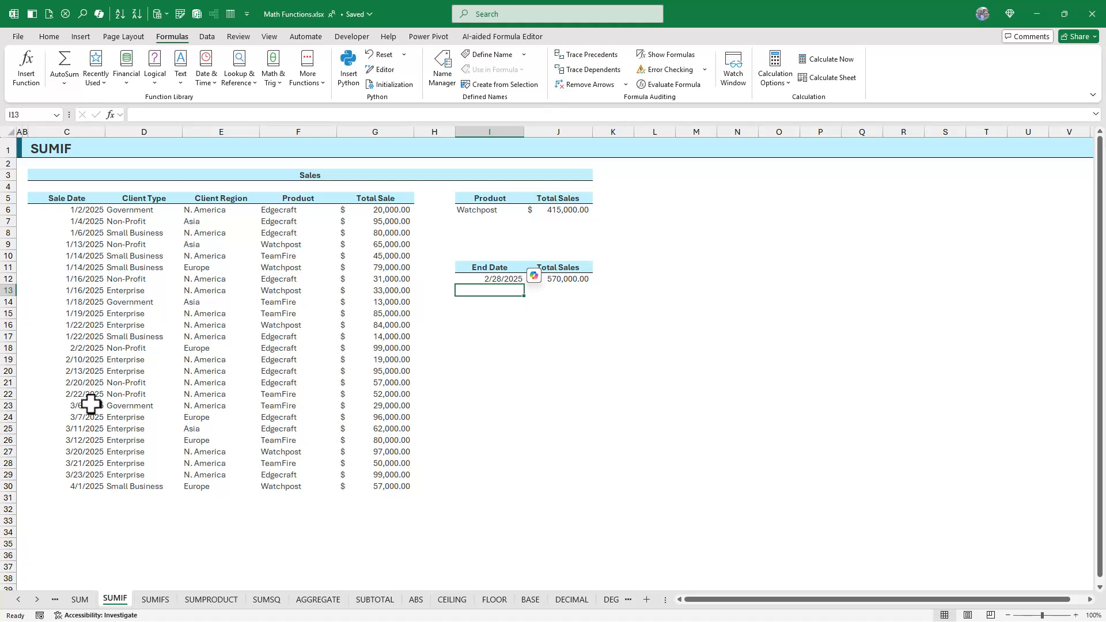
{"action": "left_click_drag", "start_coordinate": [90, 405], "coordinate": [395, 484]}
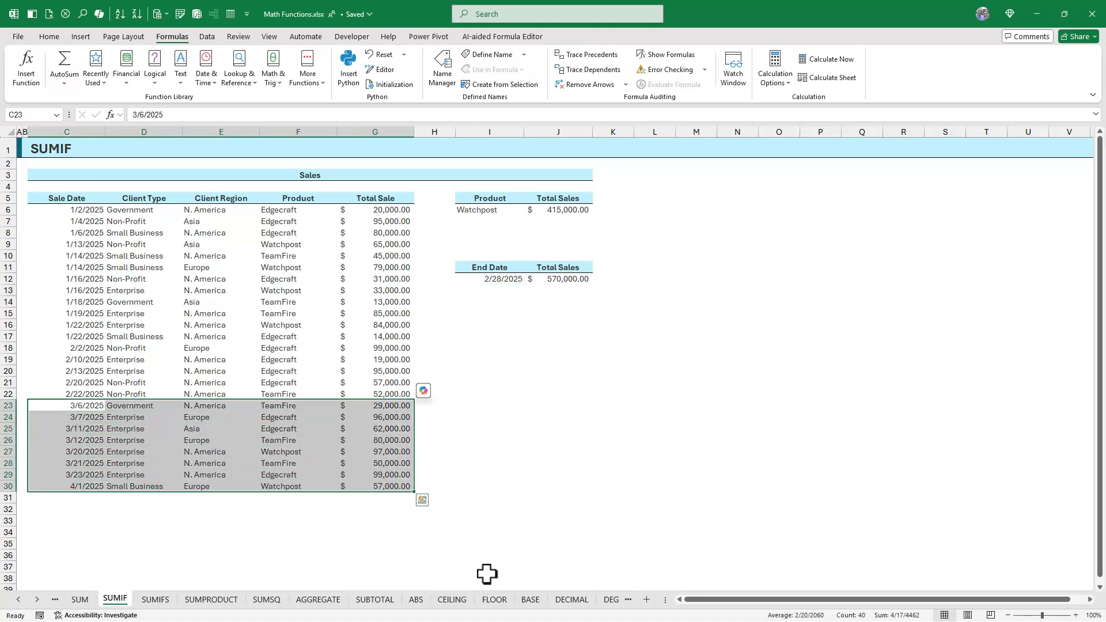
{"action": "left_click", "coordinate": [354, 383]}
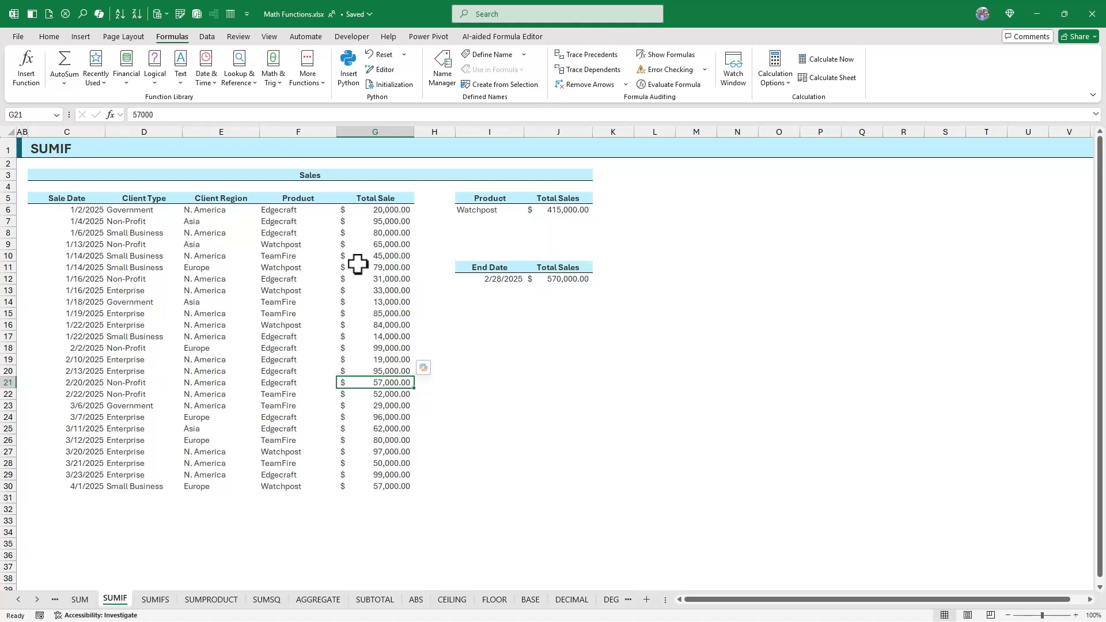
On the SUMIFS sheet, insert a SUMIFS function in K6 with G6:G30 as the sum range
{"action": "left_click", "coordinate": [158, 605]}
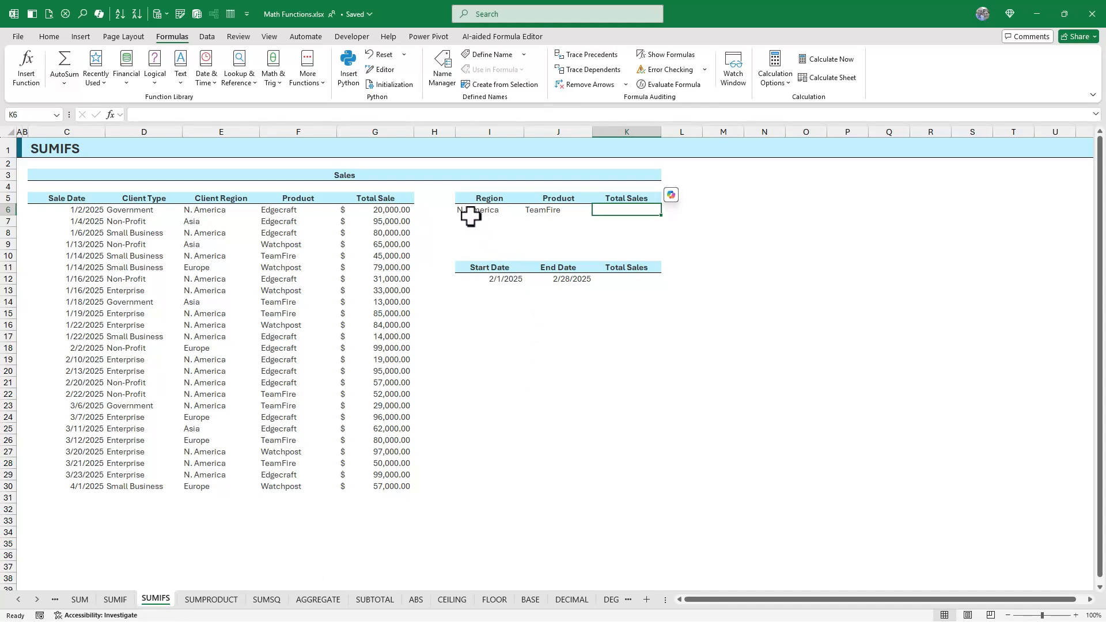
{"action": "left_click_drag", "start_coordinate": [471, 217], "coordinate": [548, 215]}
{"action": "left_click", "coordinate": [638, 211]}
{"action": "left_click", "coordinate": [274, 77]}
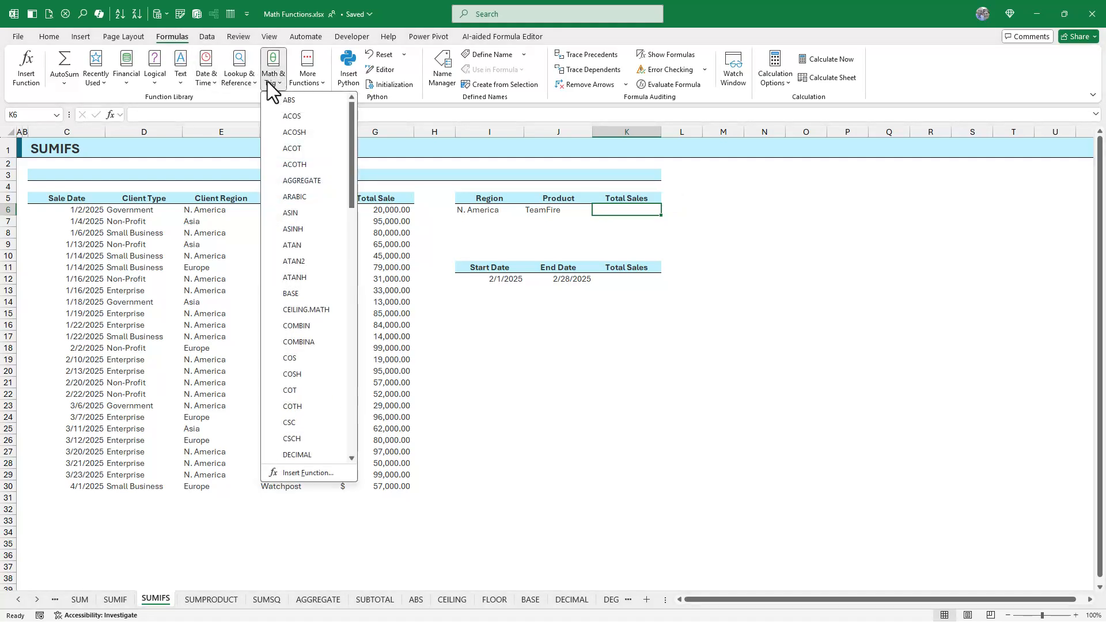
{"action": "scroll", "coordinate": [318, 187], "scroll_direction": "down", "scroll_amount": 15}
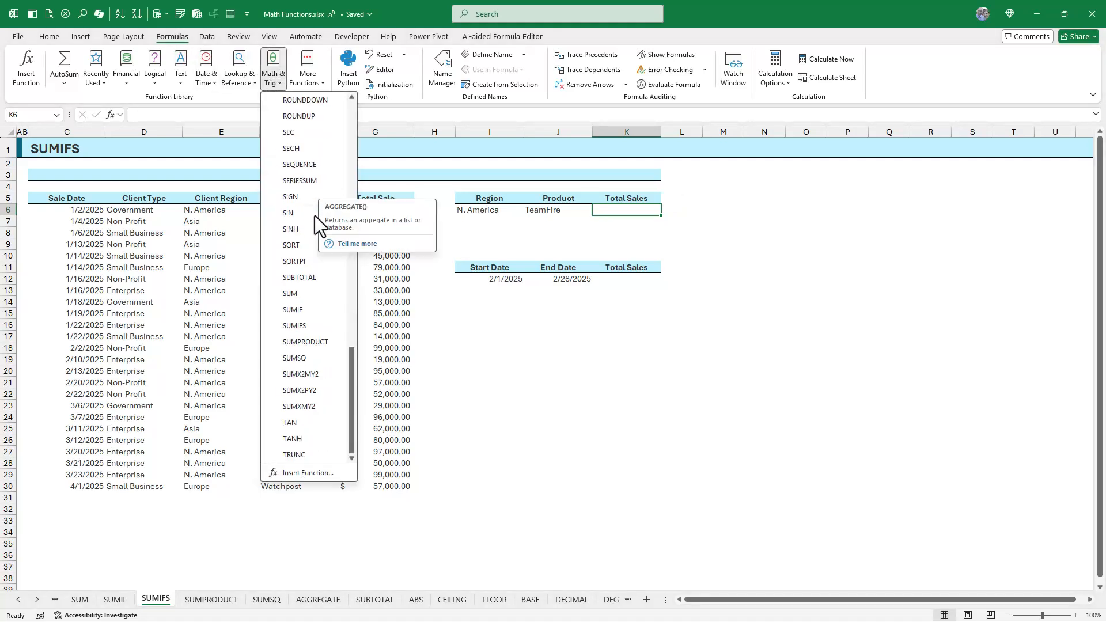
{"action": "left_click", "coordinate": [319, 326]}
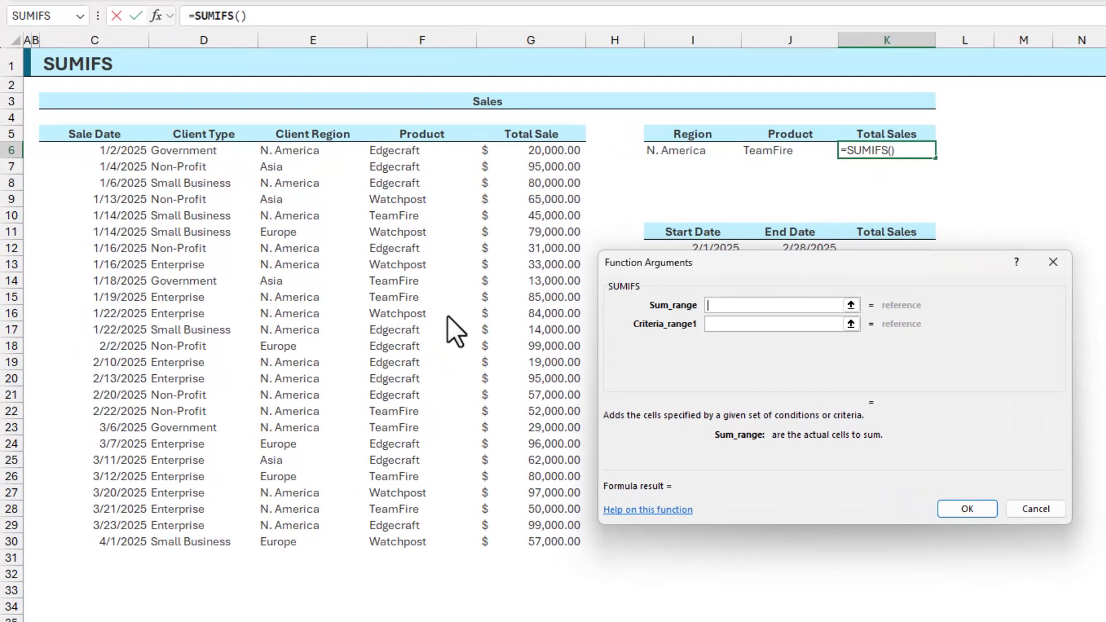
{"action": "left_click_drag", "start_coordinate": [526, 151], "coordinate": [562, 541]}
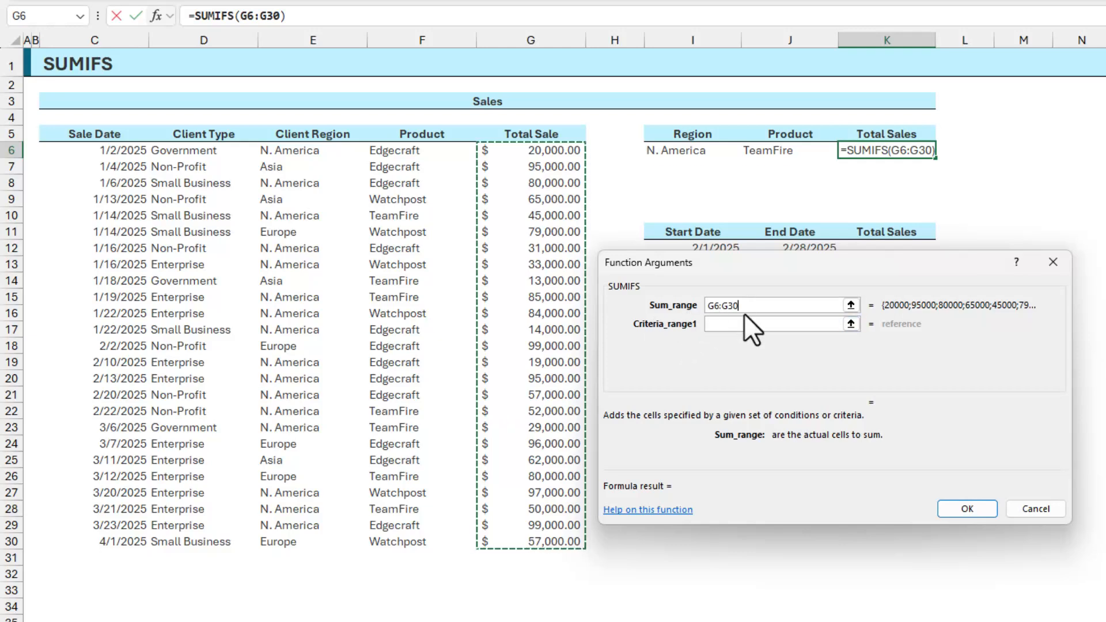
Add the first SUMIFS condition with client regions E6:E30 as the criteria range and region cell I6 as the criteria
{"action": "left_click", "coordinate": [765, 325]}
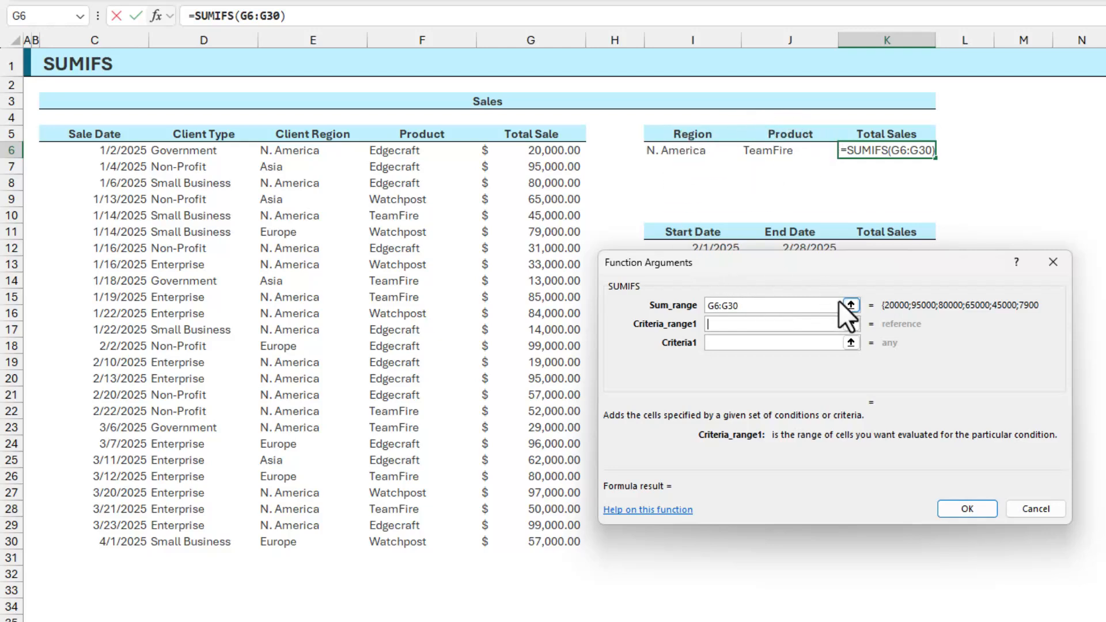
{"action": "left_click_drag", "start_coordinate": [309, 148], "coordinate": [339, 540]}
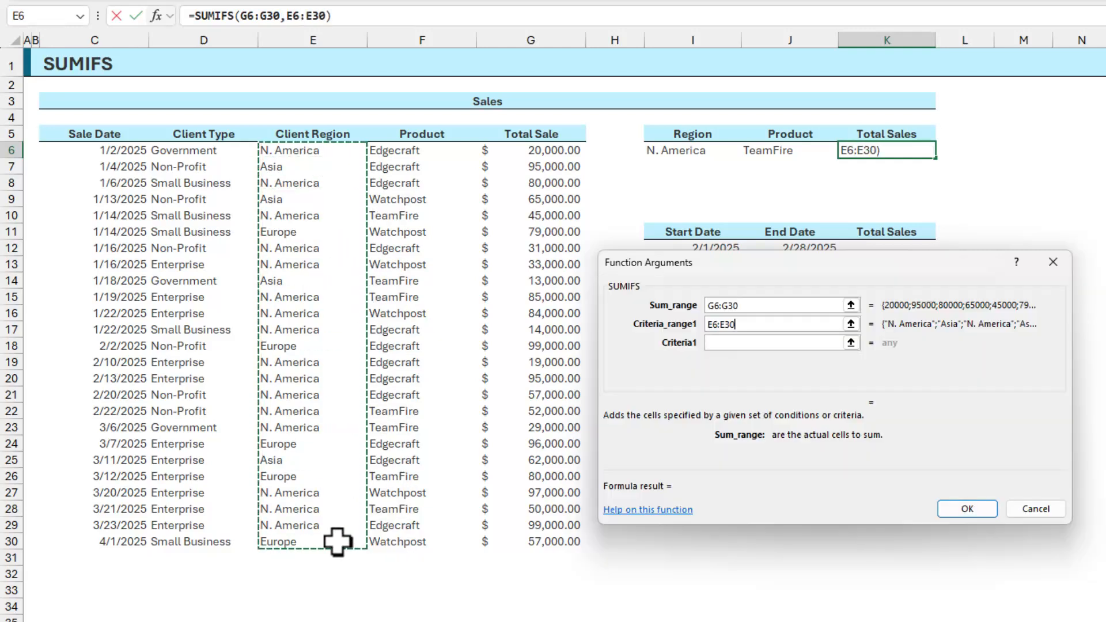
{"action": "left_click", "coordinate": [733, 342]}
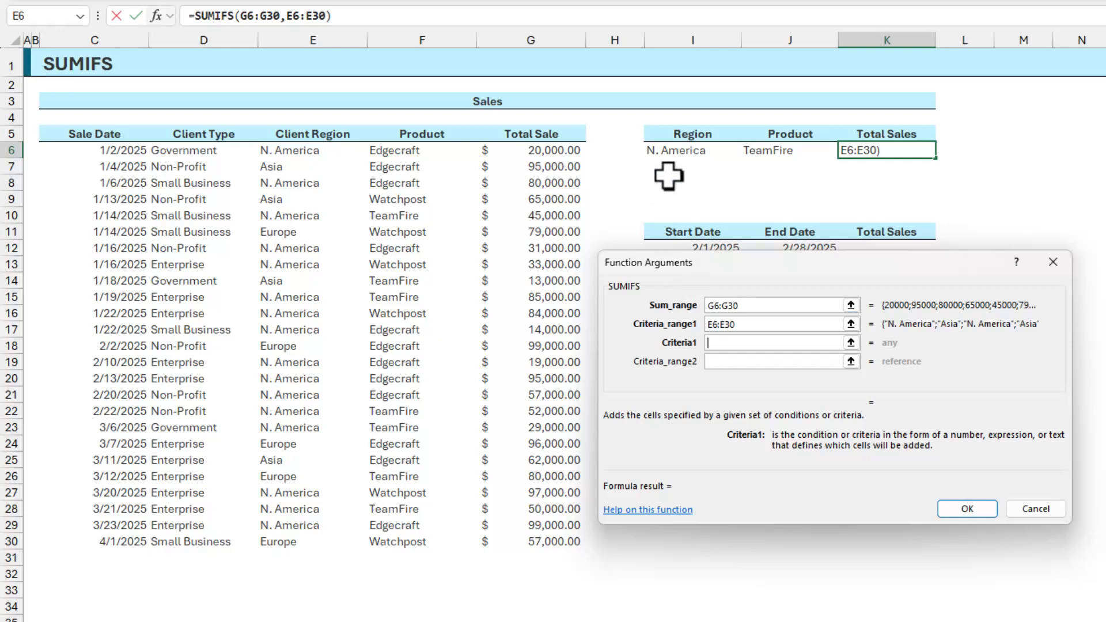
{"action": "left_click", "coordinate": [683, 151]}
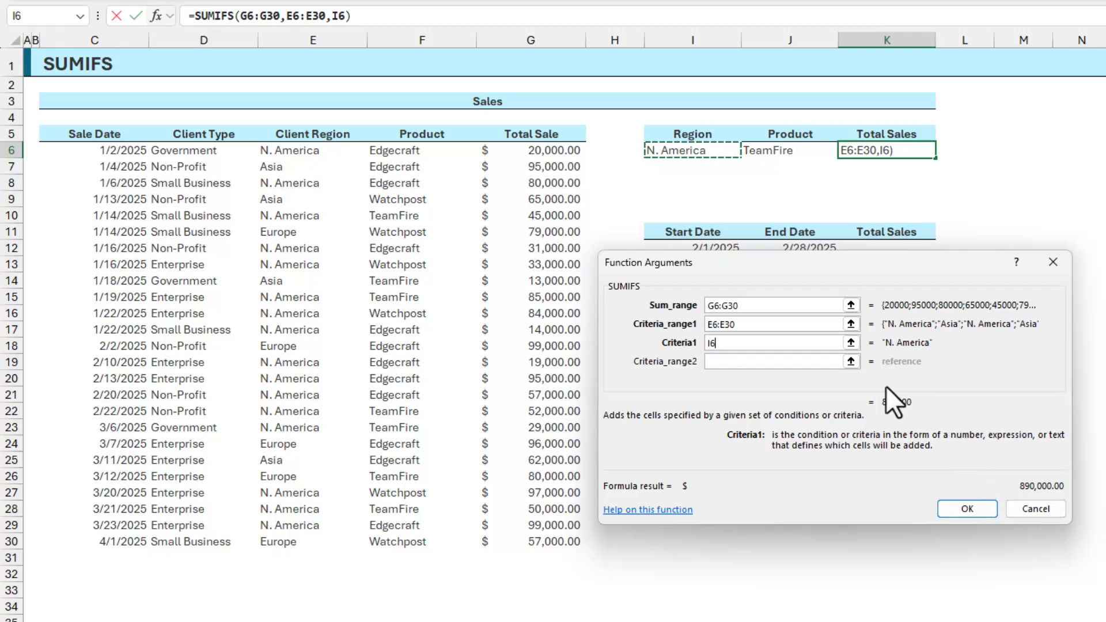
Add the second SUMIFS condition with products F6:F30 as the criteria range and product cell J6 as the criteria, and complete the K6 formula
{"action": "left_click", "coordinate": [802, 361]}
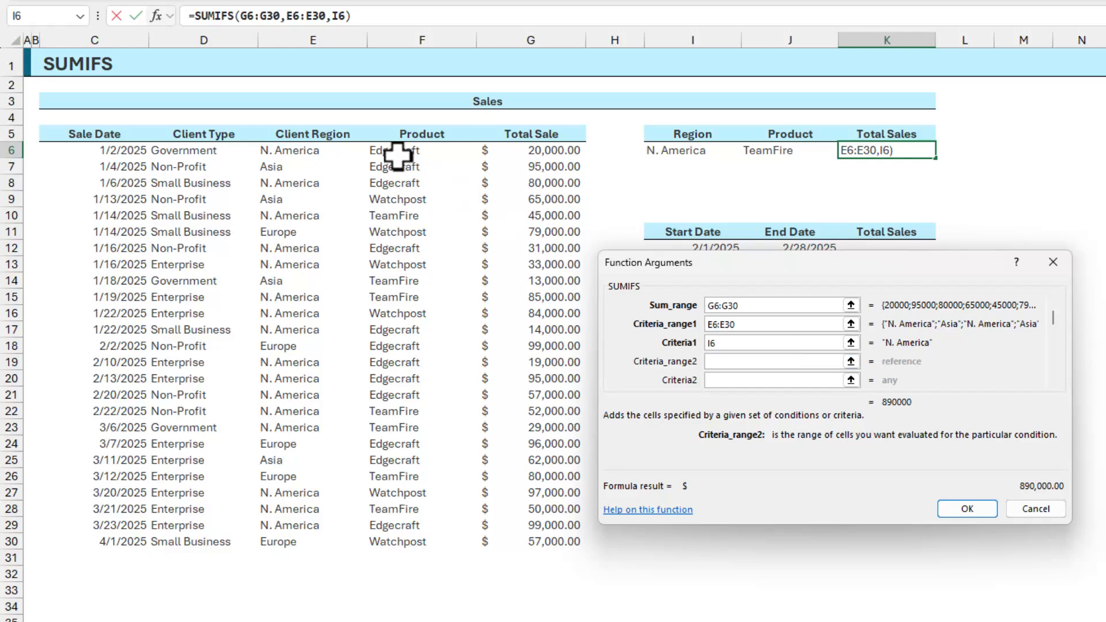
{"action": "left_click_drag", "start_coordinate": [398, 153], "coordinate": [427, 538]}
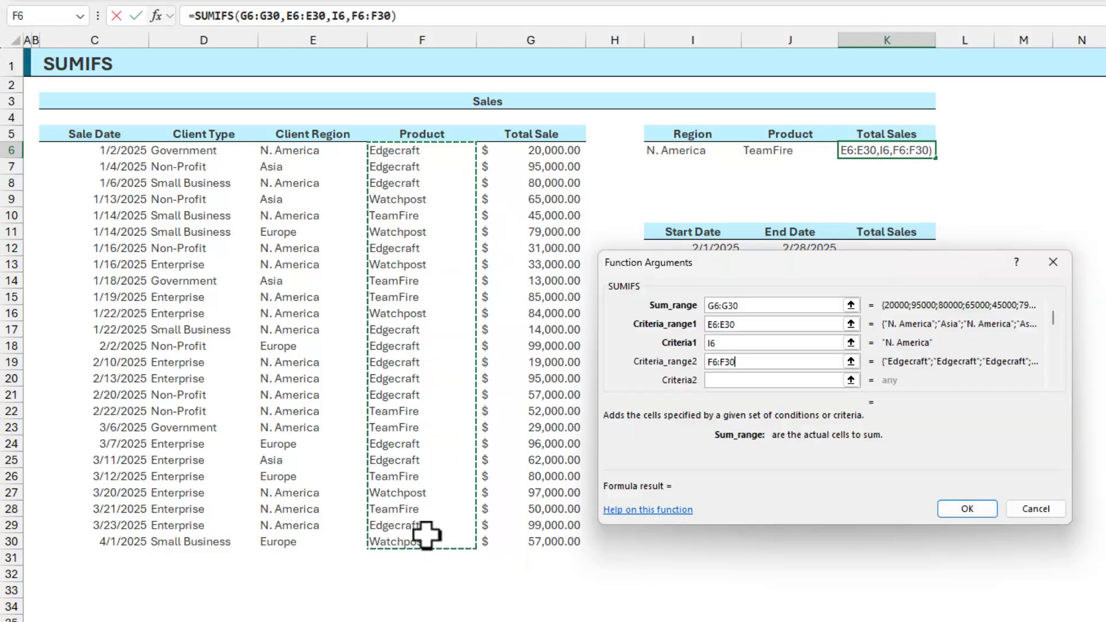
{"action": "left_click", "coordinate": [729, 381]}
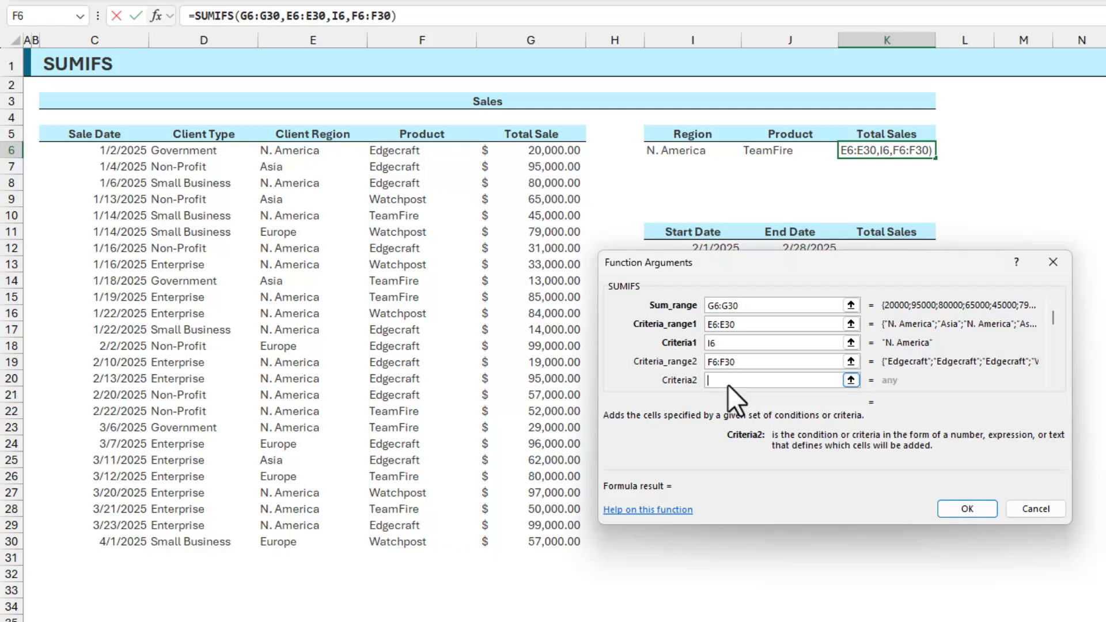
{"action": "left_click", "coordinate": [772, 152]}
{"action": "left_click", "coordinate": [805, 380]}
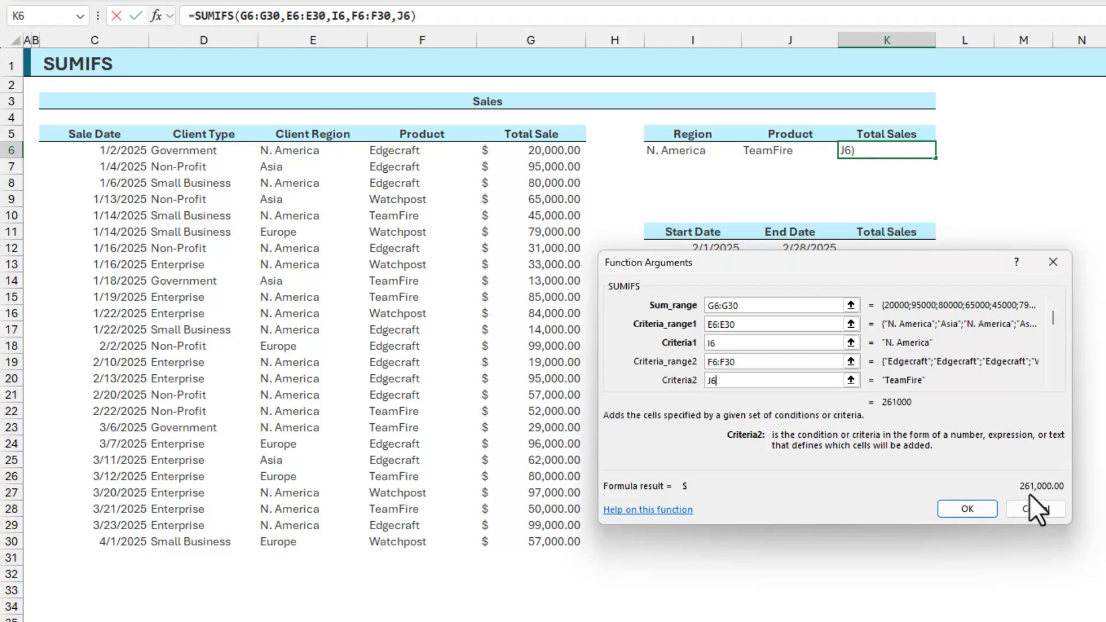
{"action": "left_click", "coordinate": [961, 509]}
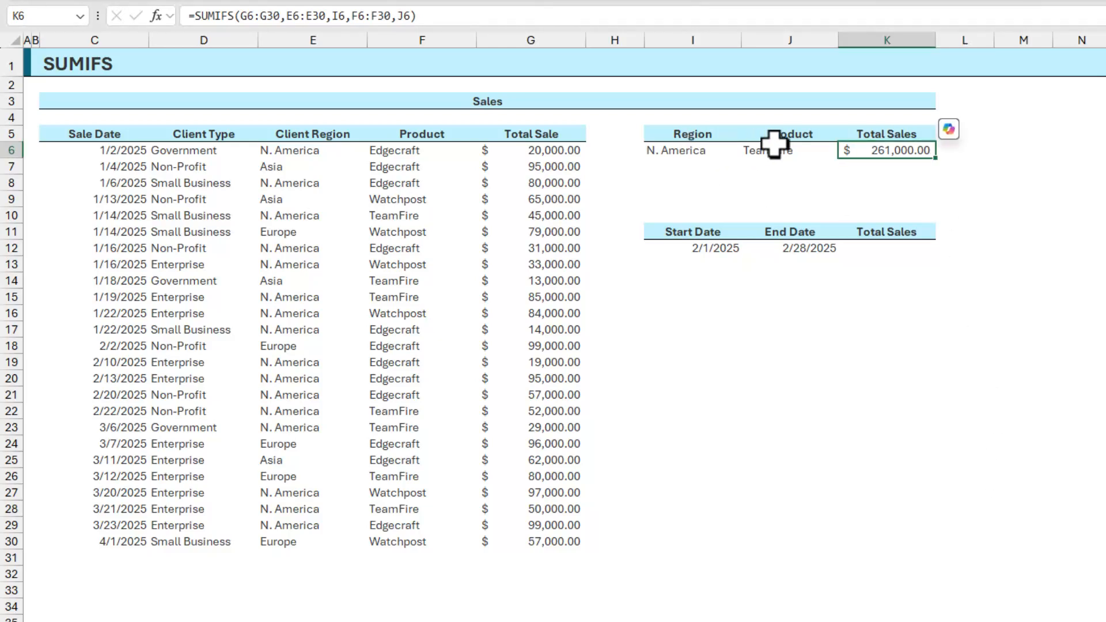
Change the region in I6 to Europe and the product in J6 to Watchpost
{"action": "left_click", "coordinate": [695, 150]}
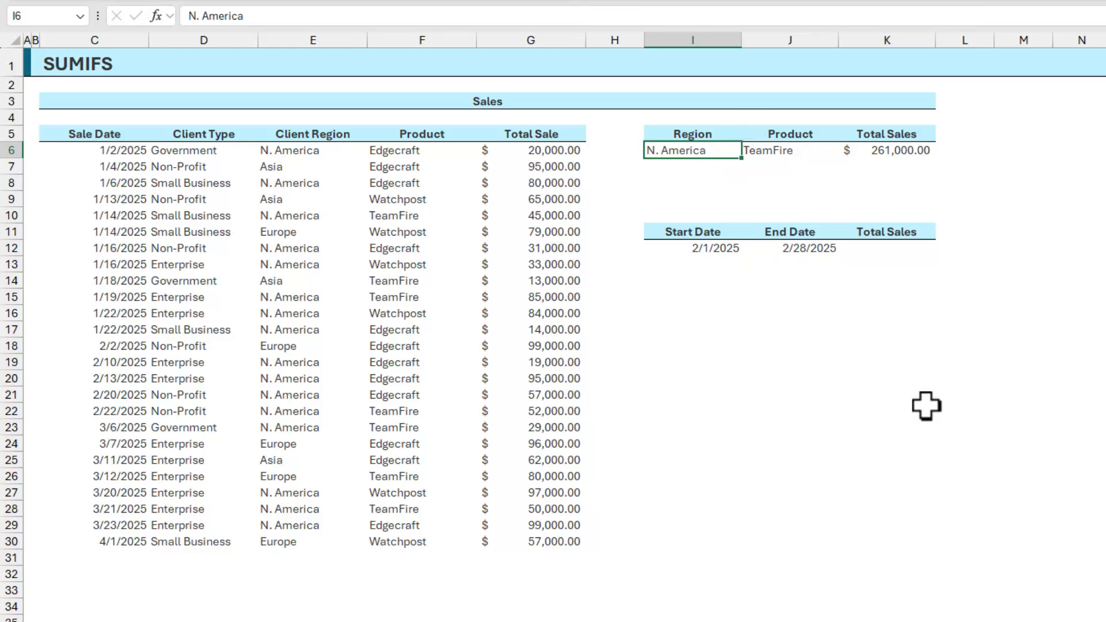
{"action": "type", "text": "Europe"}
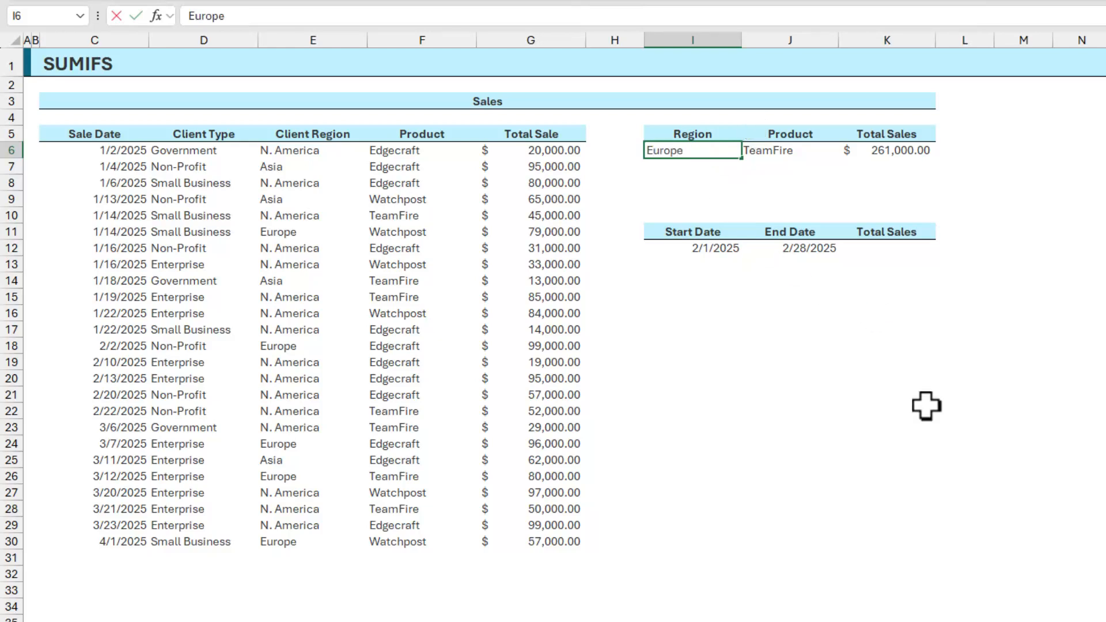
{"action": "key", "text": "Tab"}
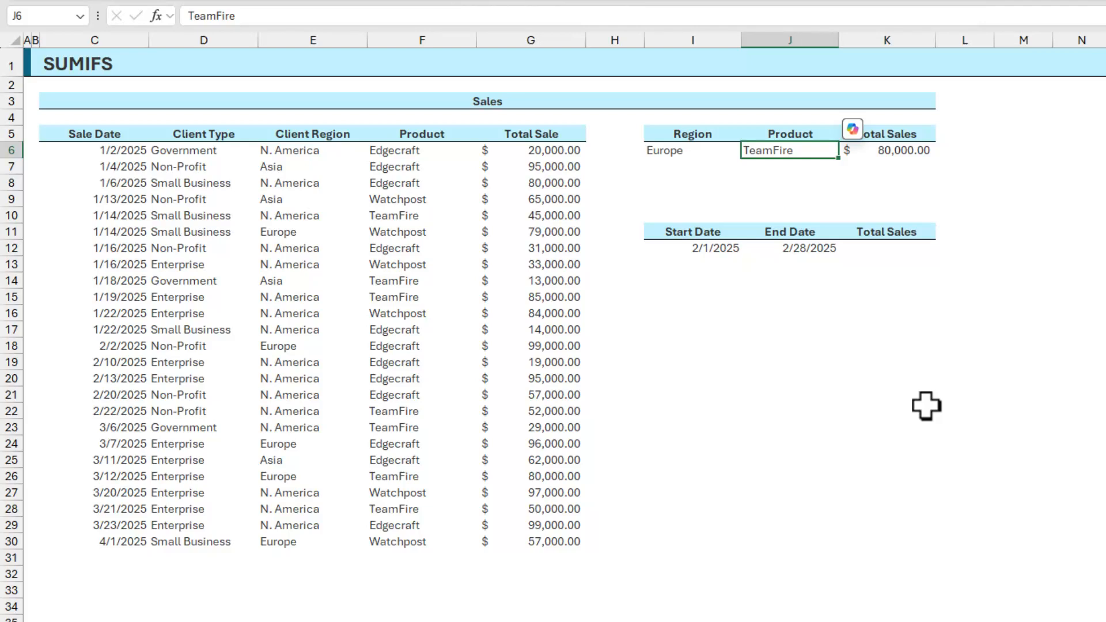
{"action": "type", "text": "Watchpost"}
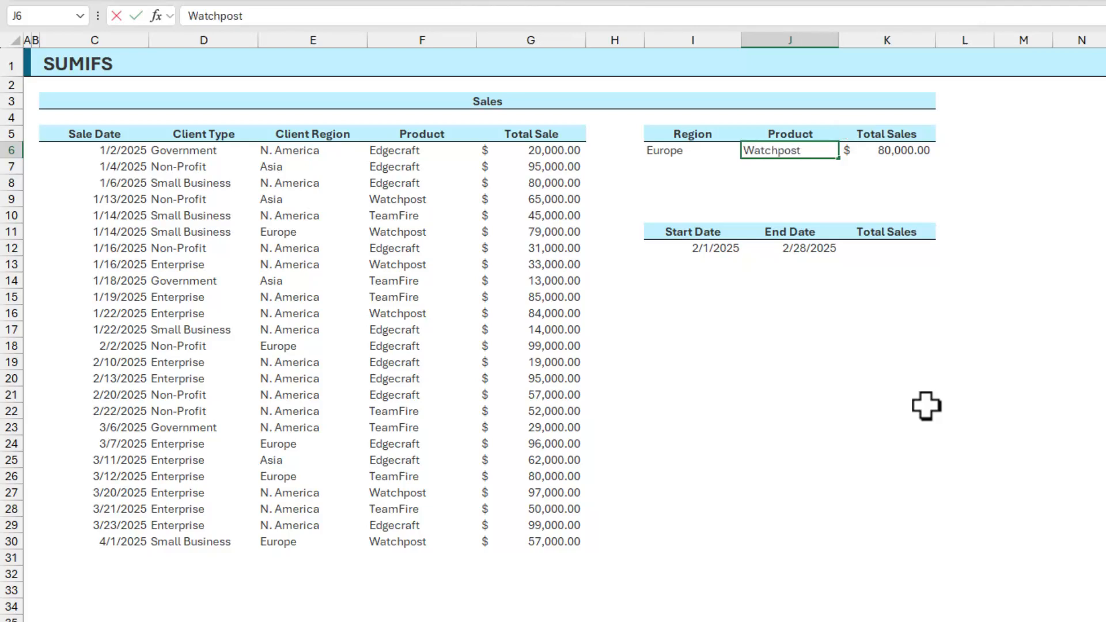
{"action": "key", "text": "Return"}
{"action": "key", "text": "Return"}
{"action": "key", "text": "Up"}
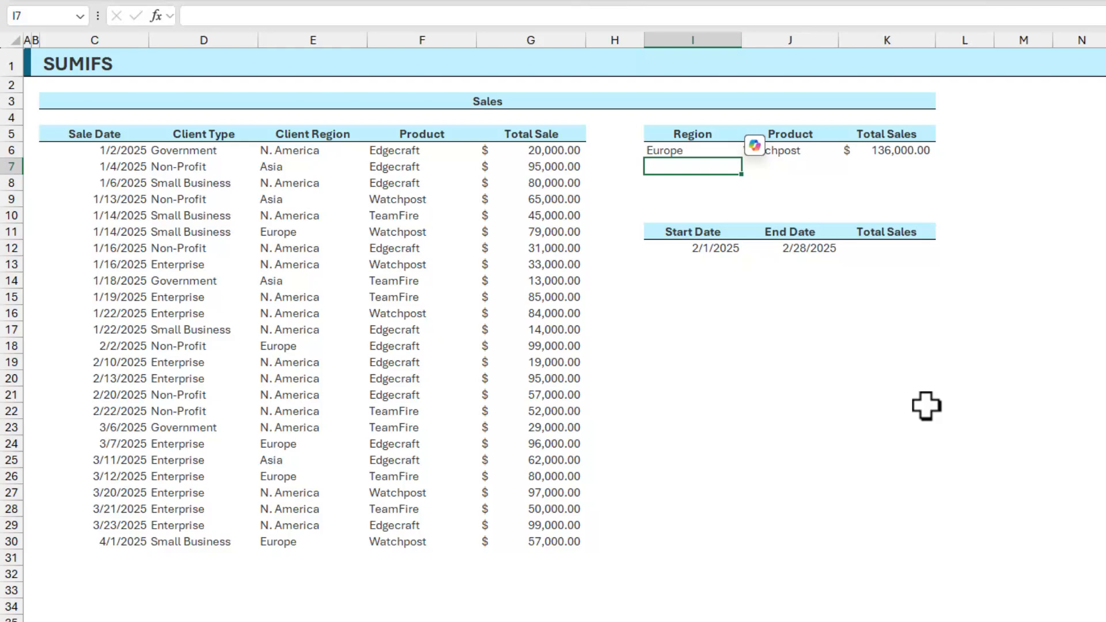
Insert a SUMIFS function in K12 with G6:G30 as the sum range
{"action": "left_click", "coordinate": [898, 250]}
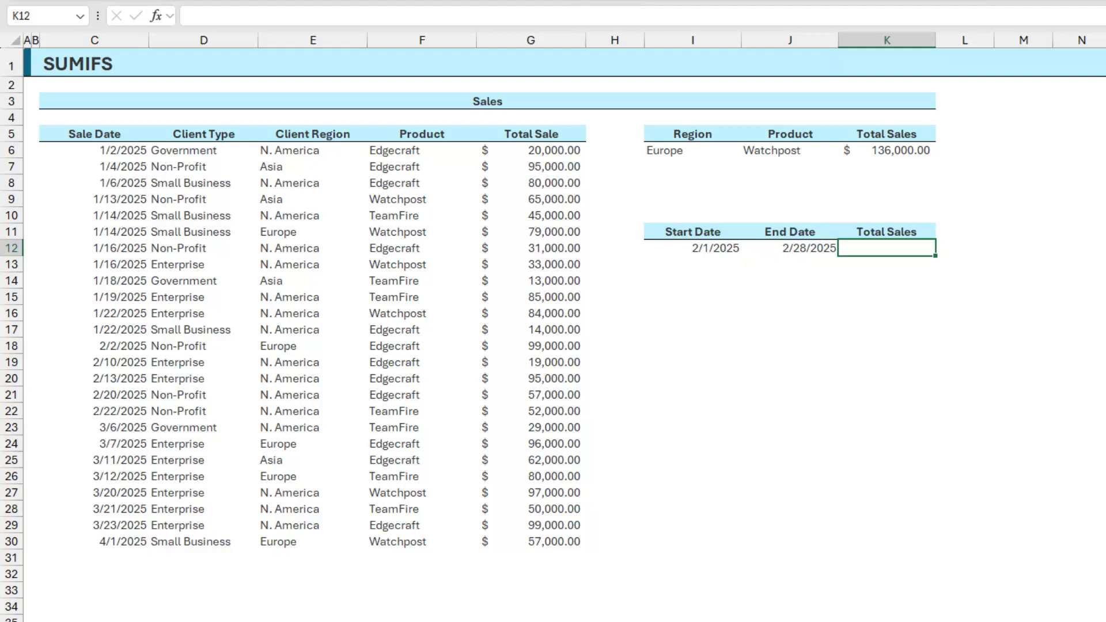
{"action": "left_click", "coordinate": [398, 1]}
{"action": "scroll", "coordinate": [459, 208], "scroll_direction": "down", "scroll_amount": 2}
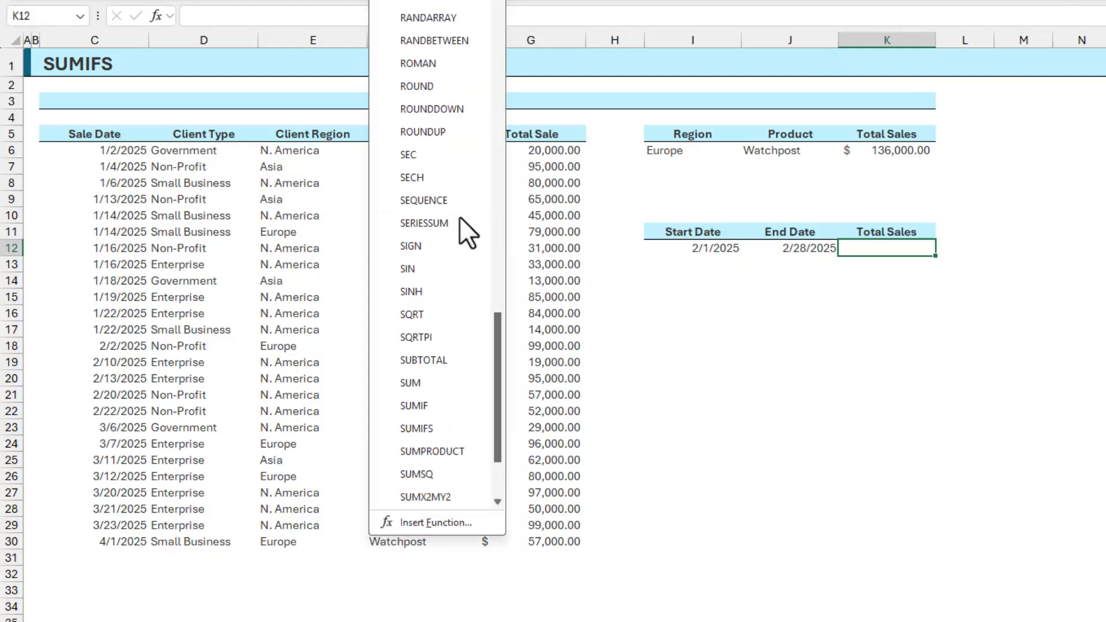
{"action": "left_click", "coordinate": [444, 427]}
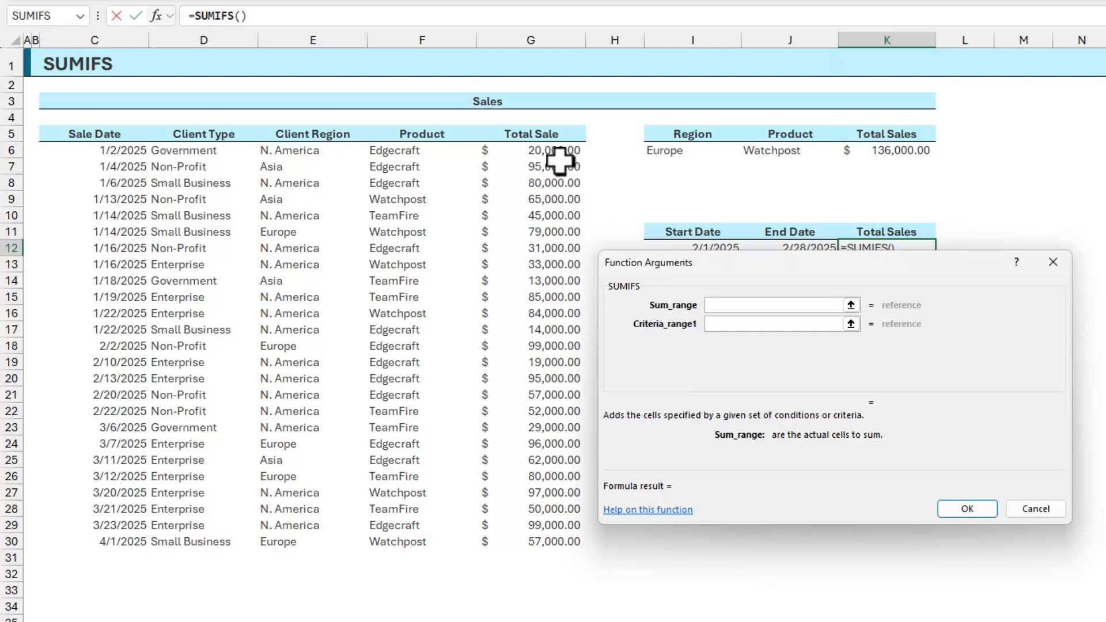
{"action": "left_click_drag", "start_coordinate": [562, 167], "coordinate": [566, 214]}
{"action": "left_click_drag", "start_coordinate": [551, 146], "coordinate": [507, 541]}
Add the first date condition with sale dates C6:C30 as the criteria range and ">="&I12 as the criteria
{"action": "left_click", "coordinate": [746, 322]}
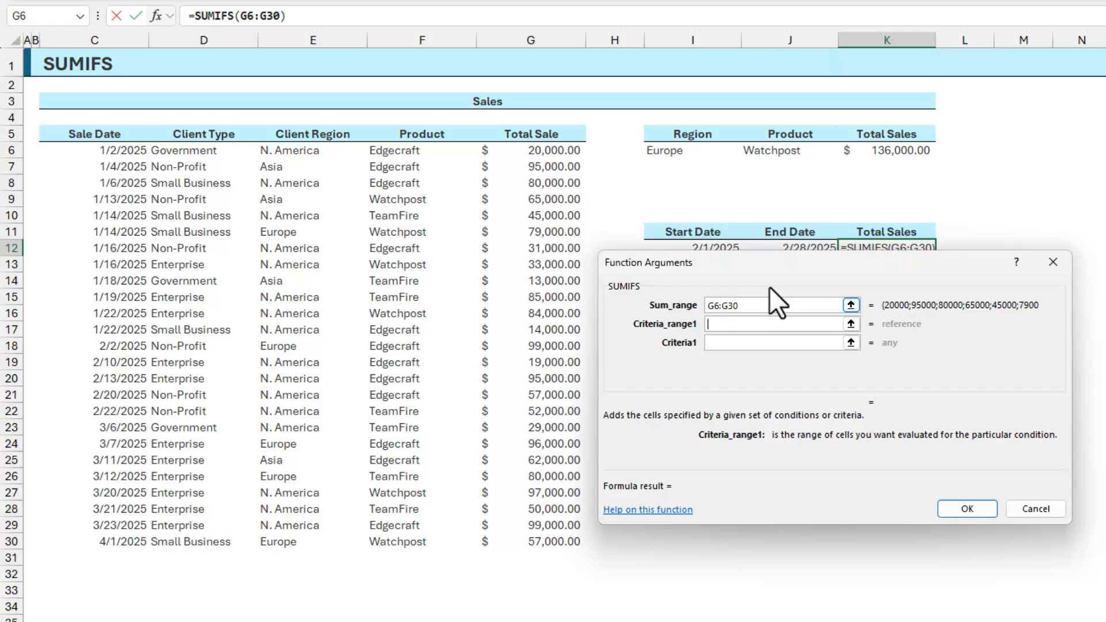
{"action": "left_click_drag", "start_coordinate": [95, 151], "coordinate": [123, 541]}
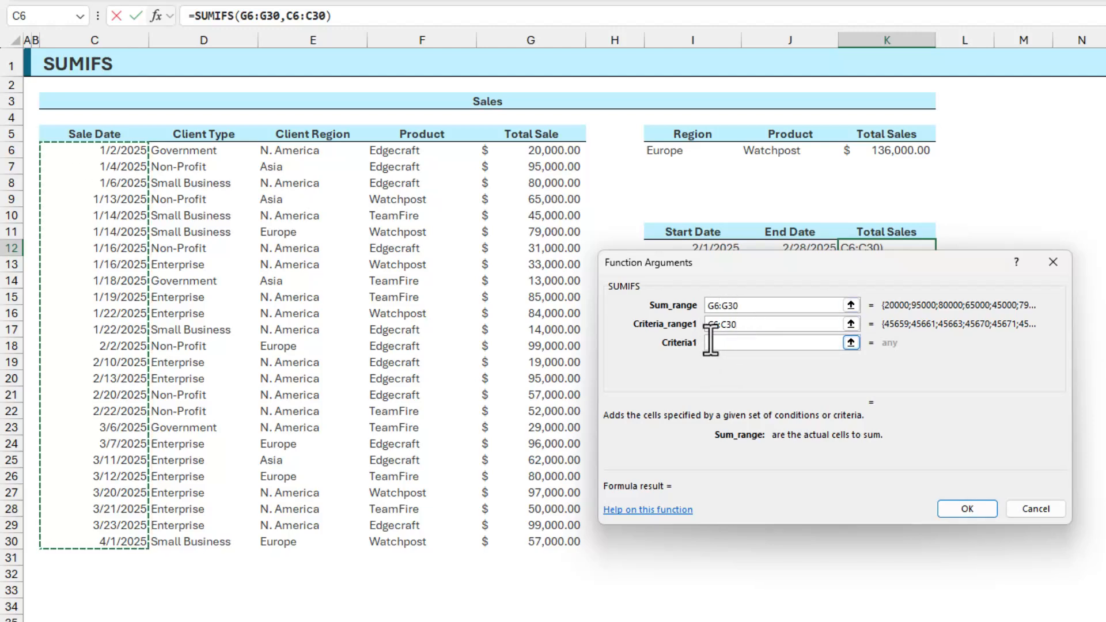
{"action": "left_click_drag", "start_coordinate": [815, 266], "coordinate": [826, 291]}
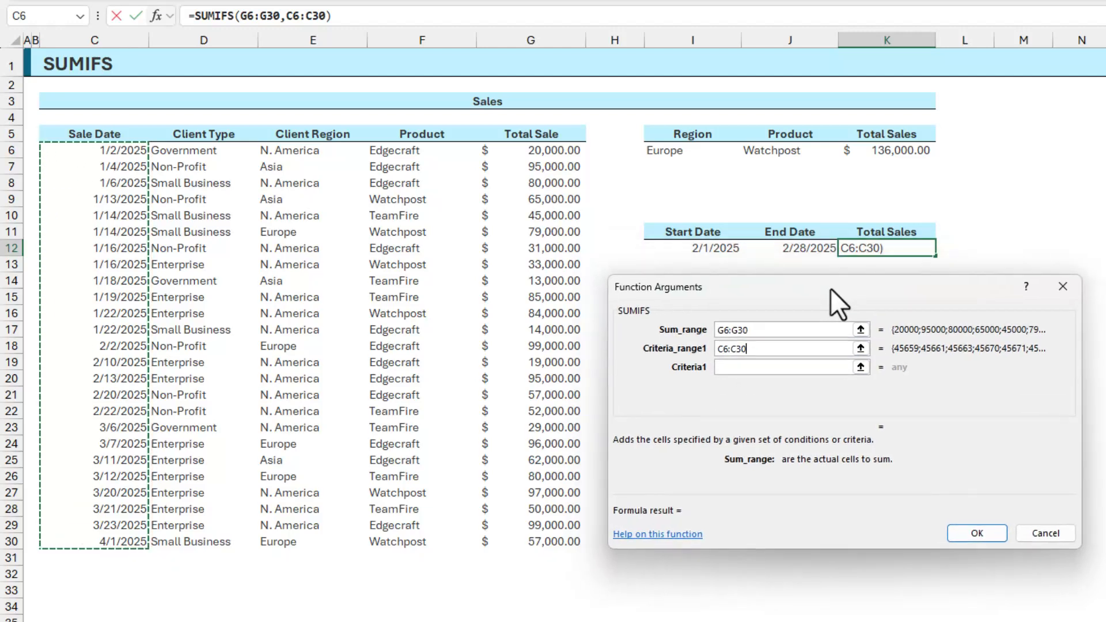
{"action": "left_click", "coordinate": [753, 367]}
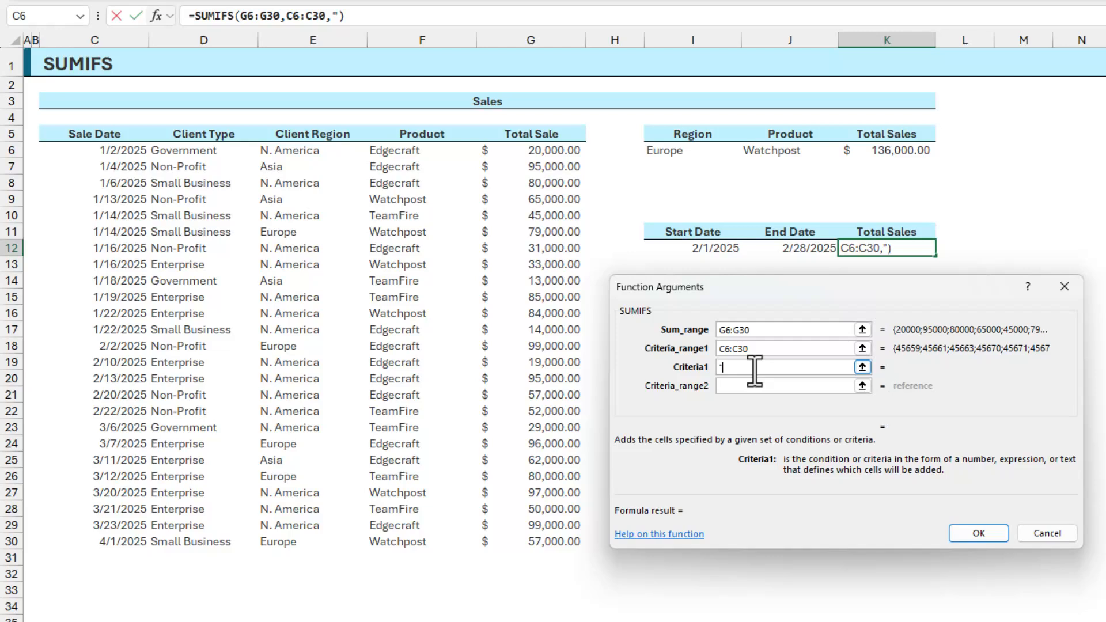
{"action": "type", "text": "\">=\"\""}
{"action": "key", "text": "BackSpace"}
{"action": "type", "text": "&"}
{"action": "left_click", "coordinate": [710, 247]}
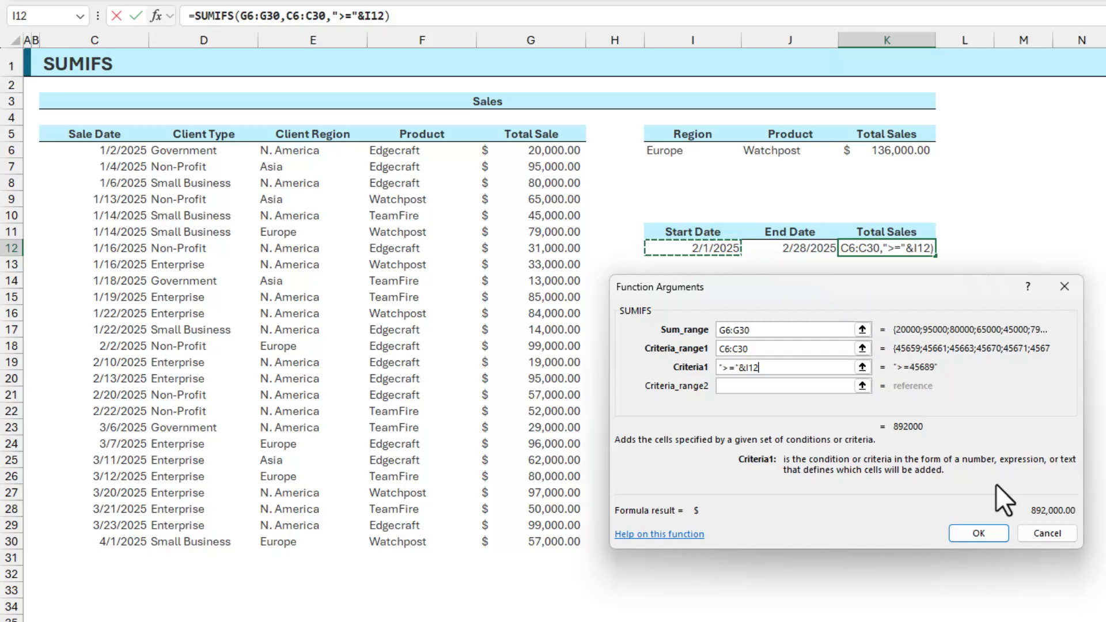
Add the second date condition with C6:C30 as the criteria range and "<="&J12 as the criteria, and complete the K12 formula
{"action": "left_click", "coordinate": [753, 386]}
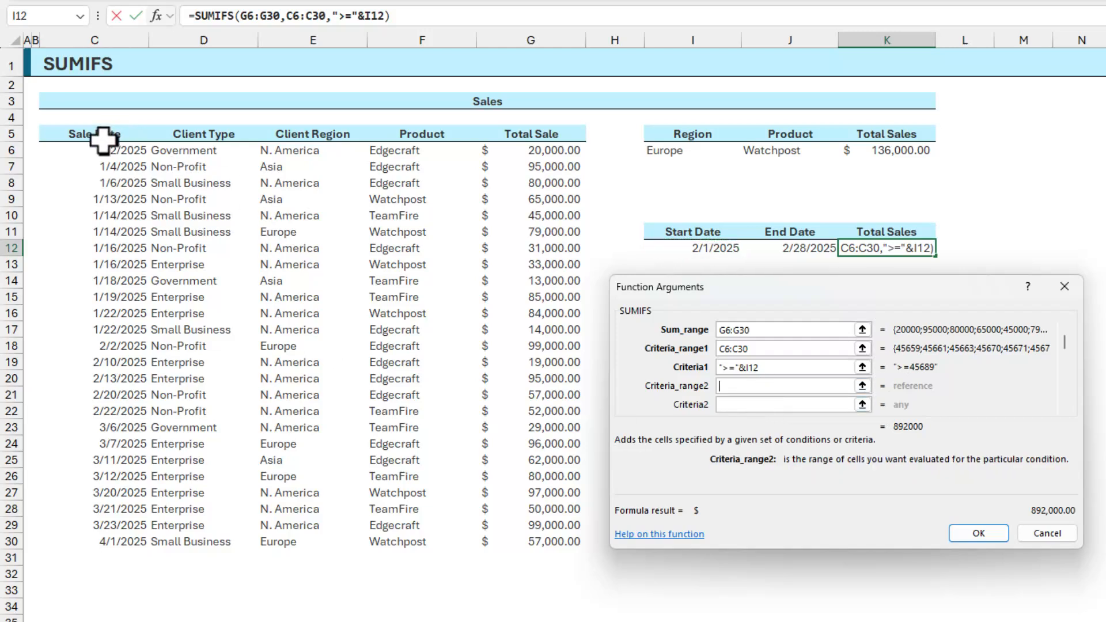
{"action": "left_click_drag", "start_coordinate": [107, 150], "coordinate": [128, 538]}
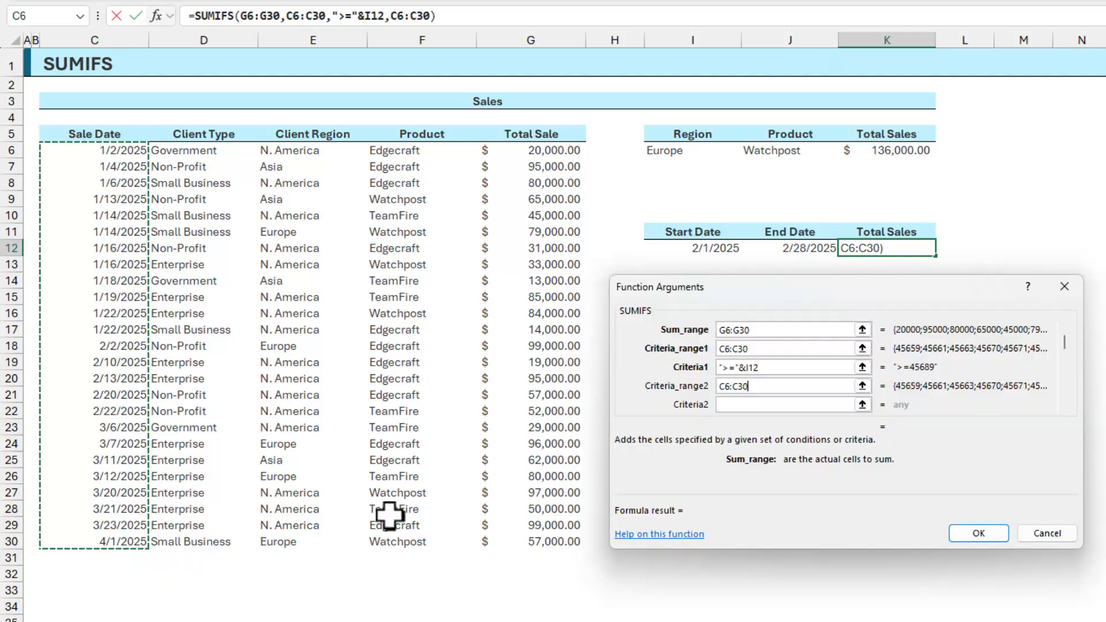
{"action": "left_click", "coordinate": [792, 405]}
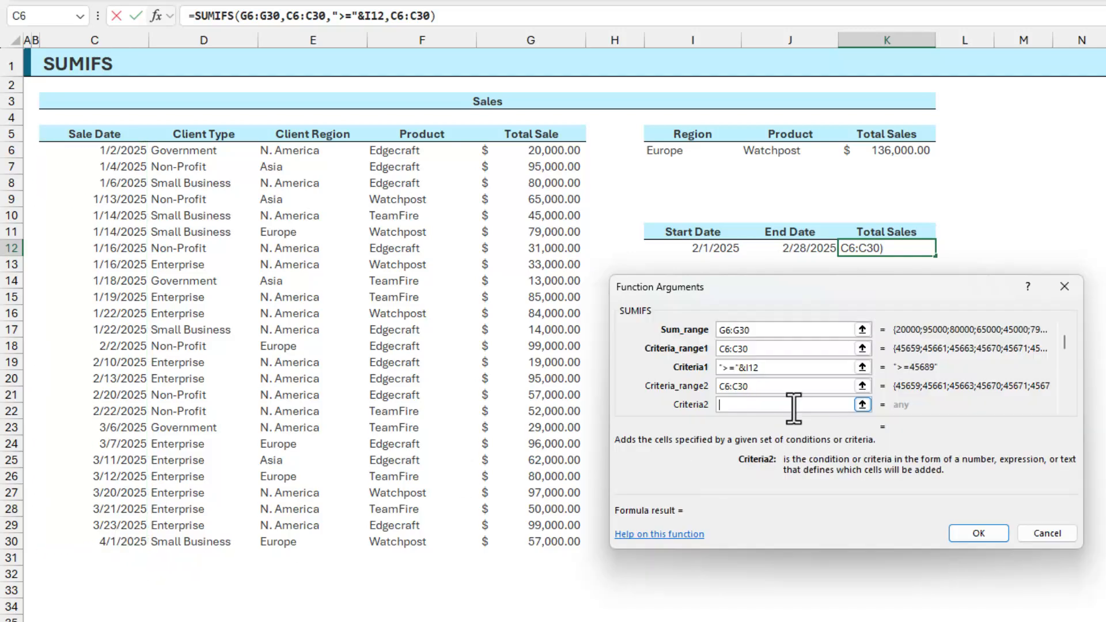
{"action": "type", "text": "\"<=\"&"}
{"action": "left_click", "coordinate": [804, 247]}
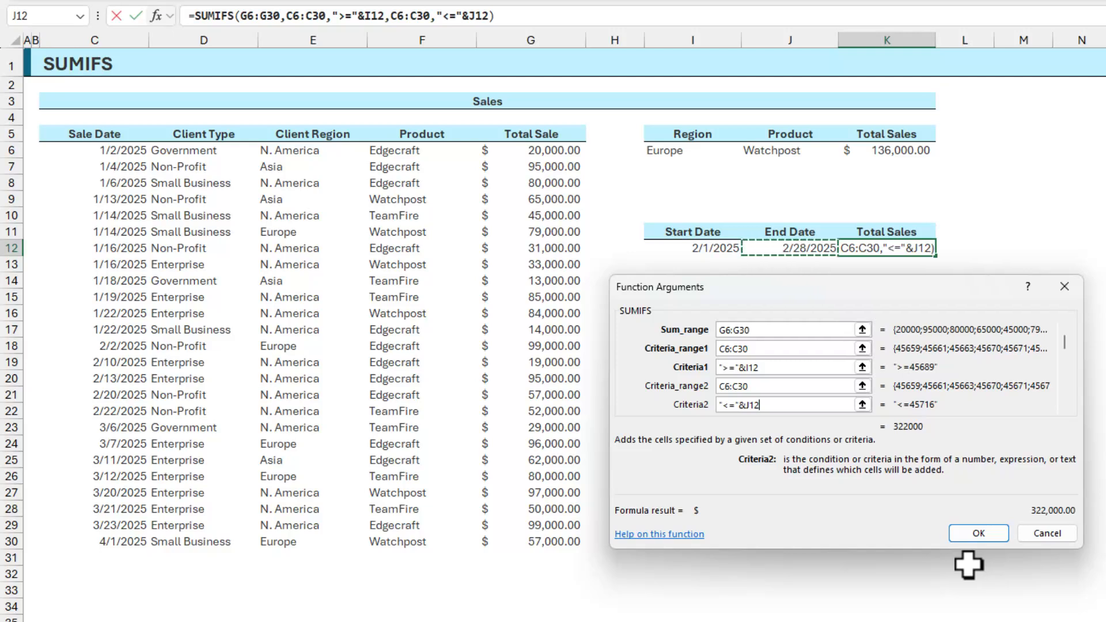
{"action": "left_click", "coordinate": [993, 529]}
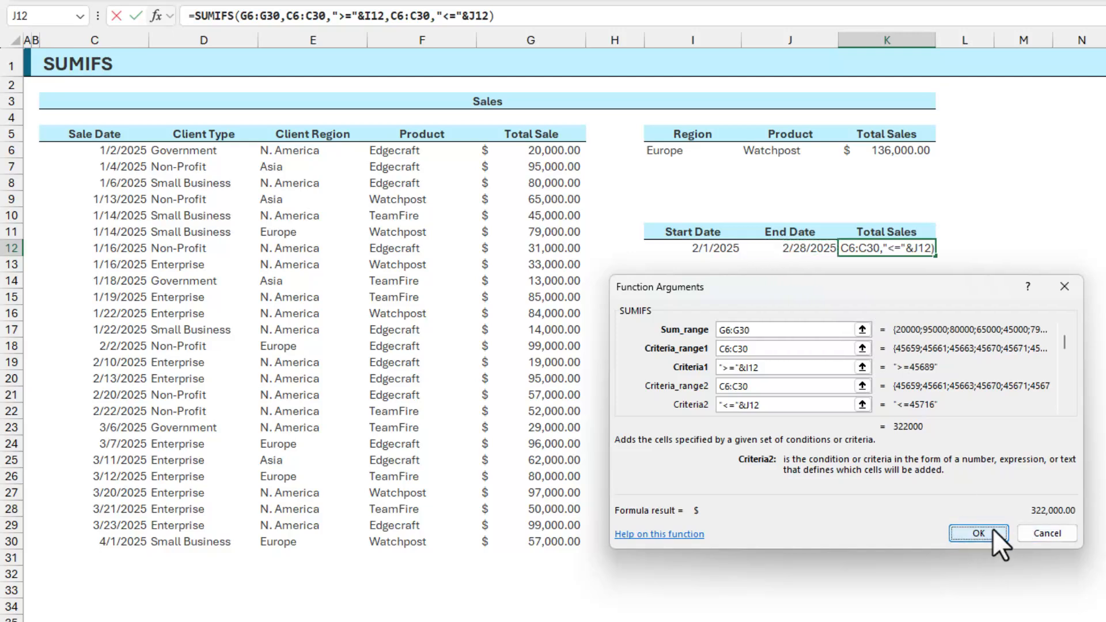